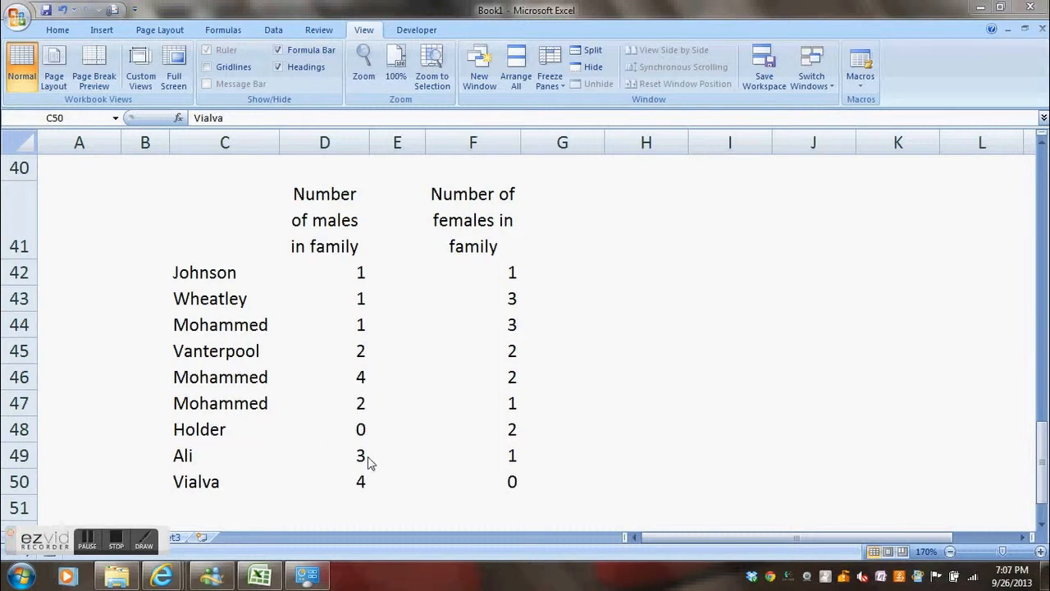
pyautogui.click(1044, 525)
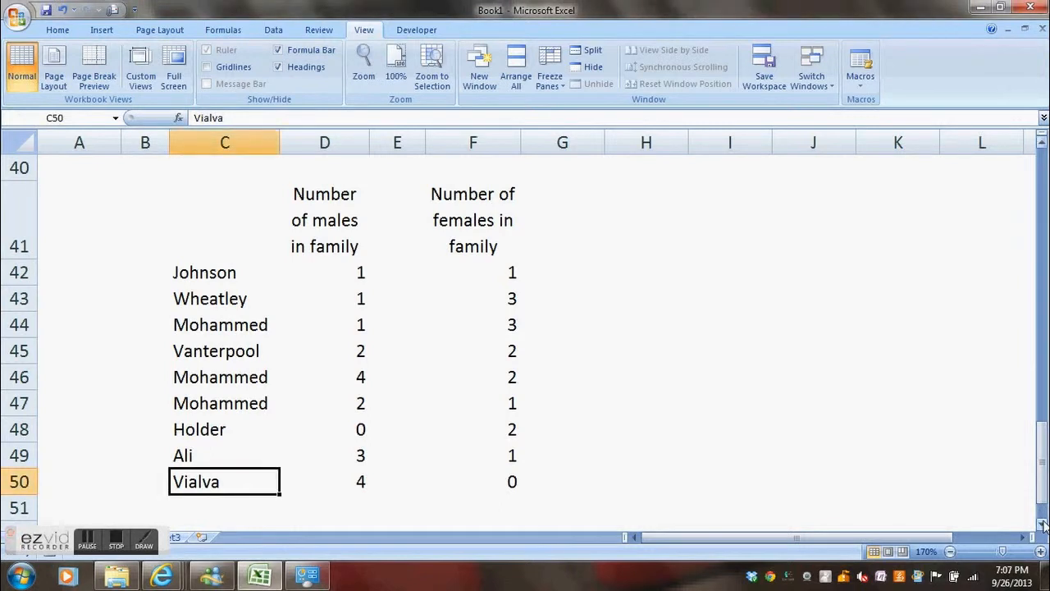
pyautogui.click(1044, 525)
pyautogui.click(1044, 525)
pyautogui.click(1043, 525)
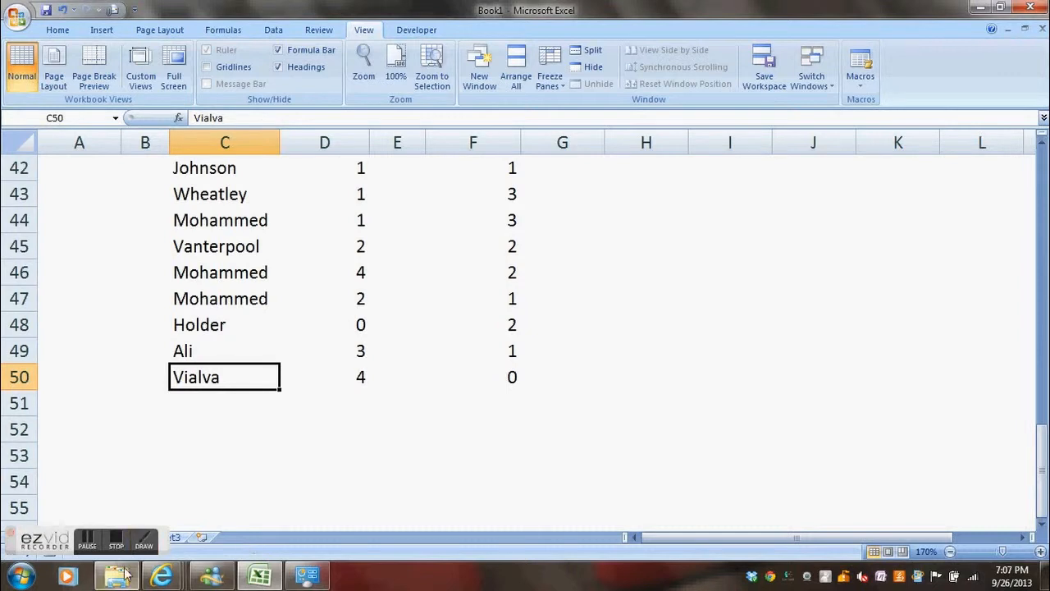
pyautogui.click(94, 544)
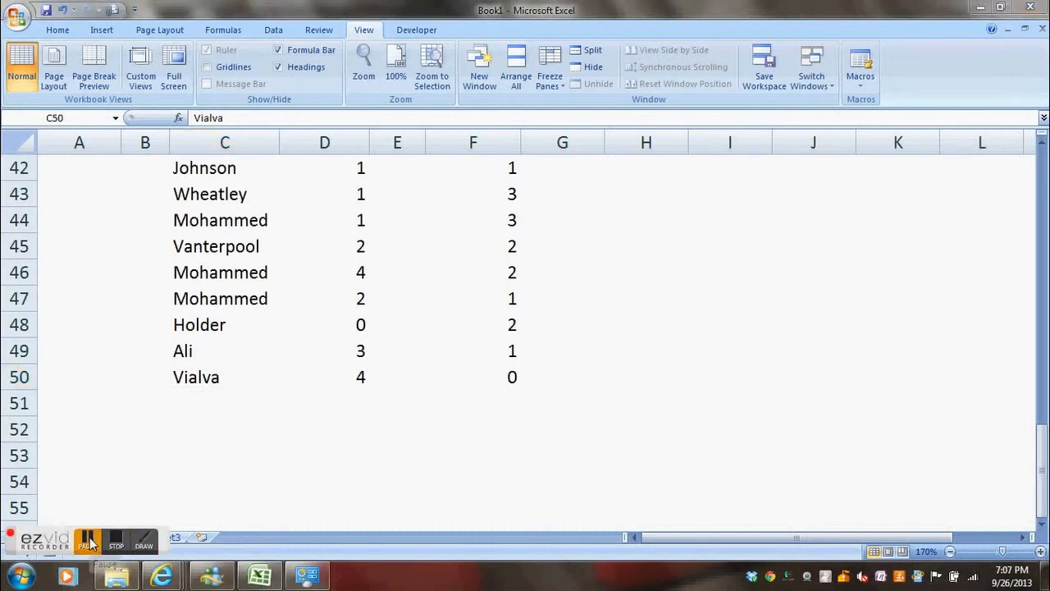
pyautogui.click(91, 544)
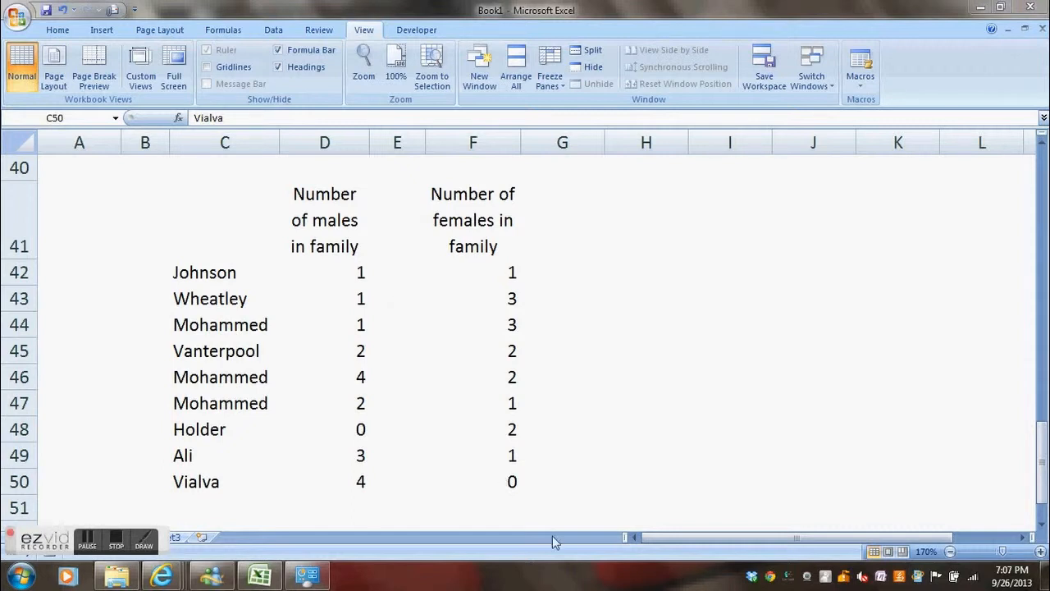
pyautogui.click(1044, 523)
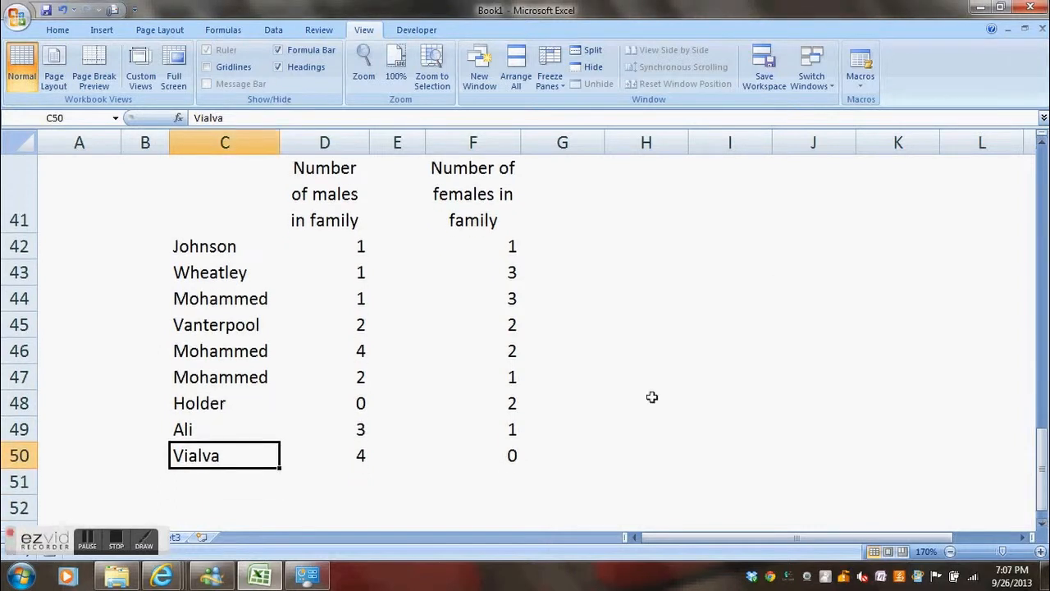
pyautogui.click(91, 540)
# - Enter the formula =COUNTIF(D41:D50, 1) in cell D52 to count the families with exactly one male
pyautogui.click(357, 506)
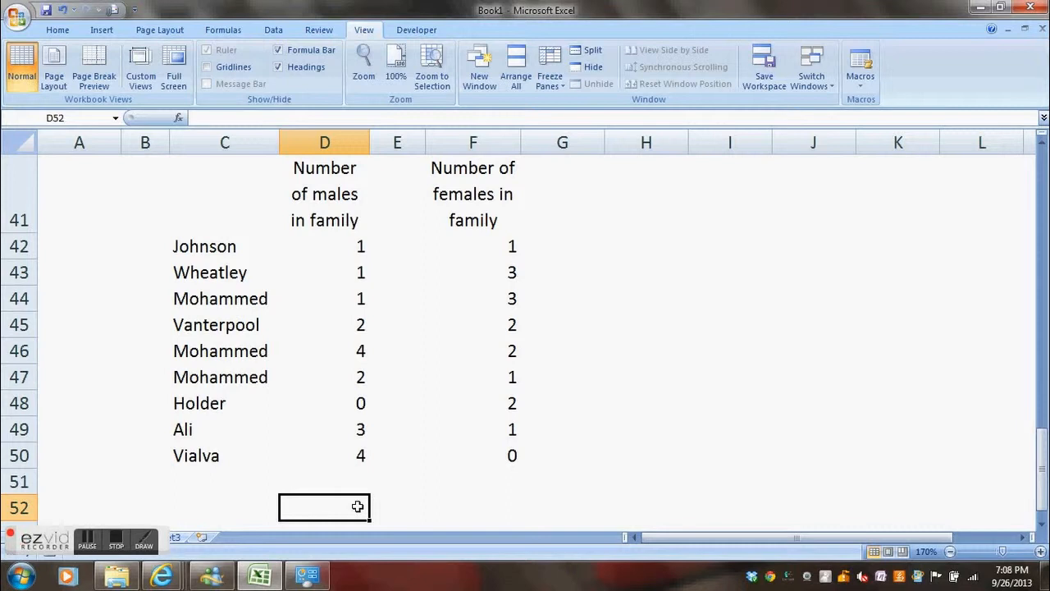
pyautogui.click(353, 507)
pyautogui.write('=')
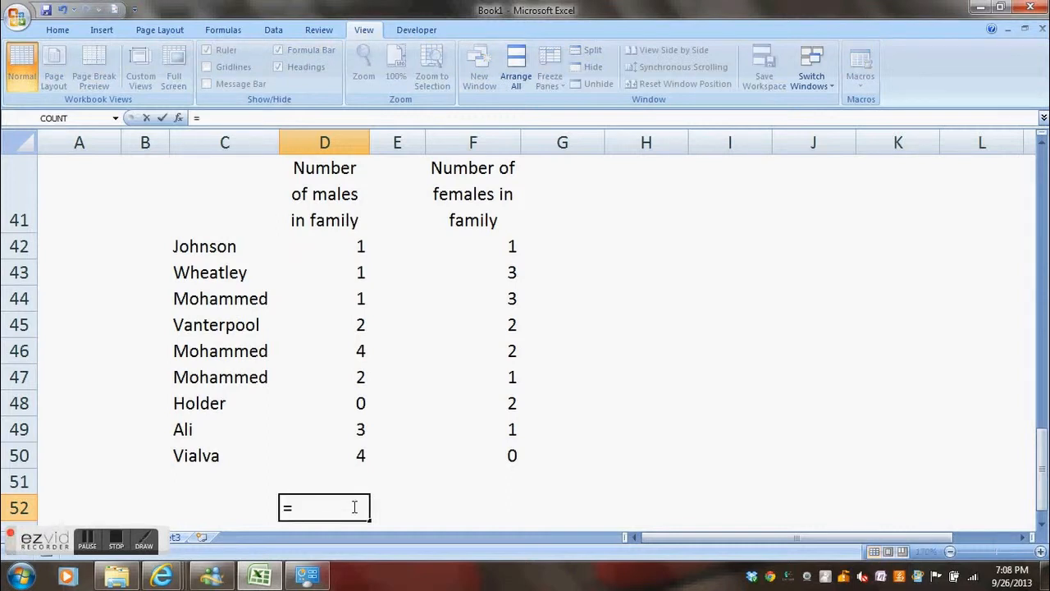
pyautogui.write('COUNT')
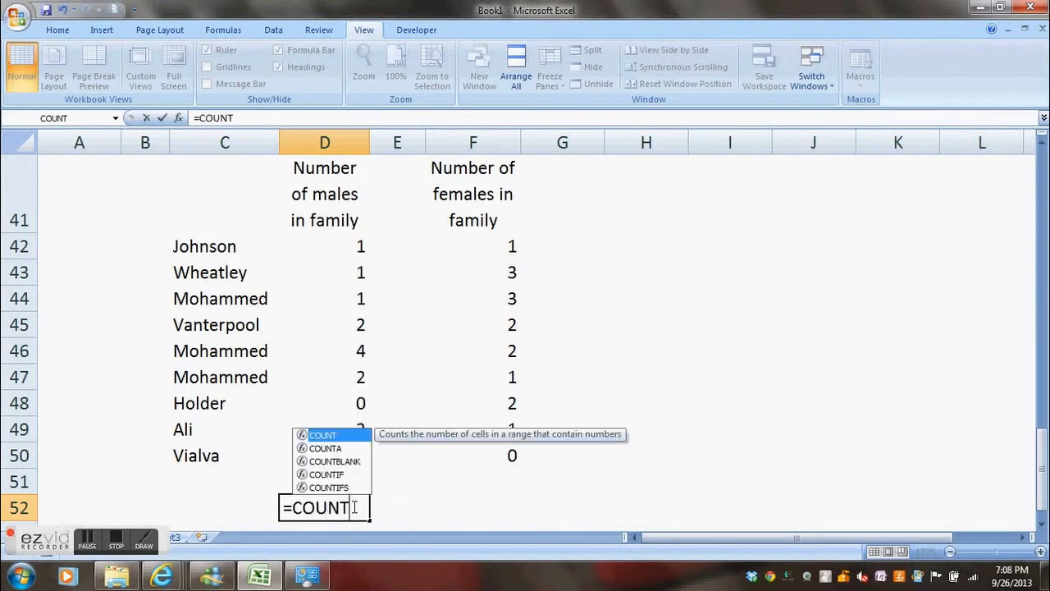
pyautogui.write('IF')
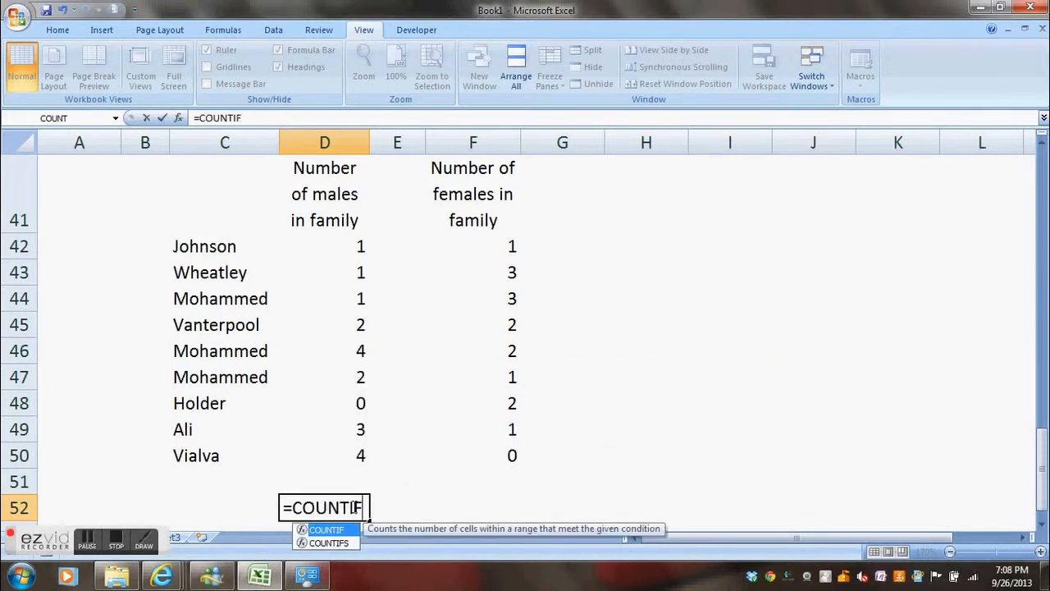
pyautogui.write('(')
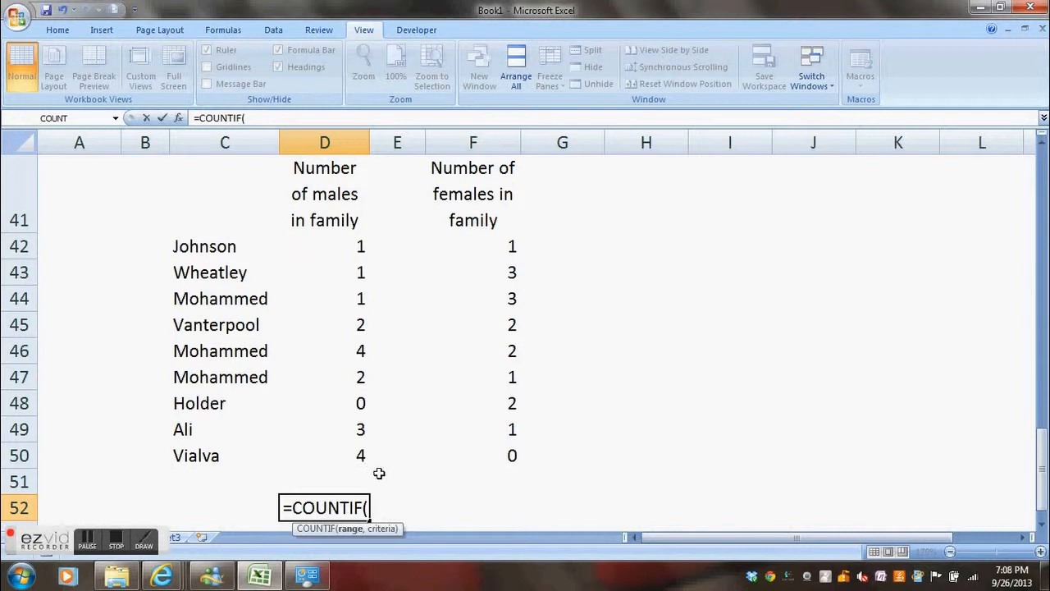
pyautogui.write('D')
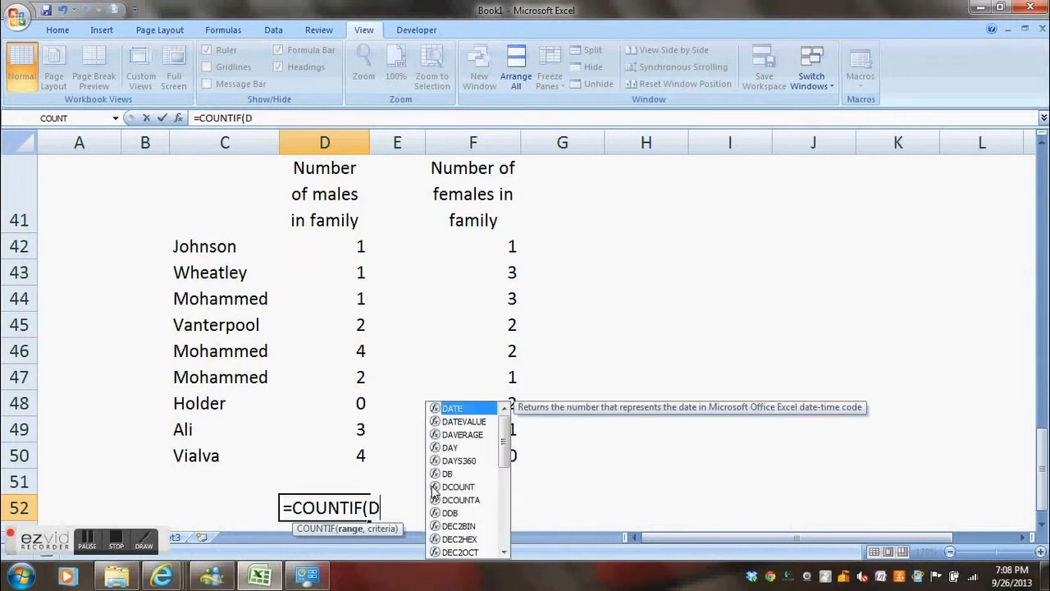
pyautogui.write('41')
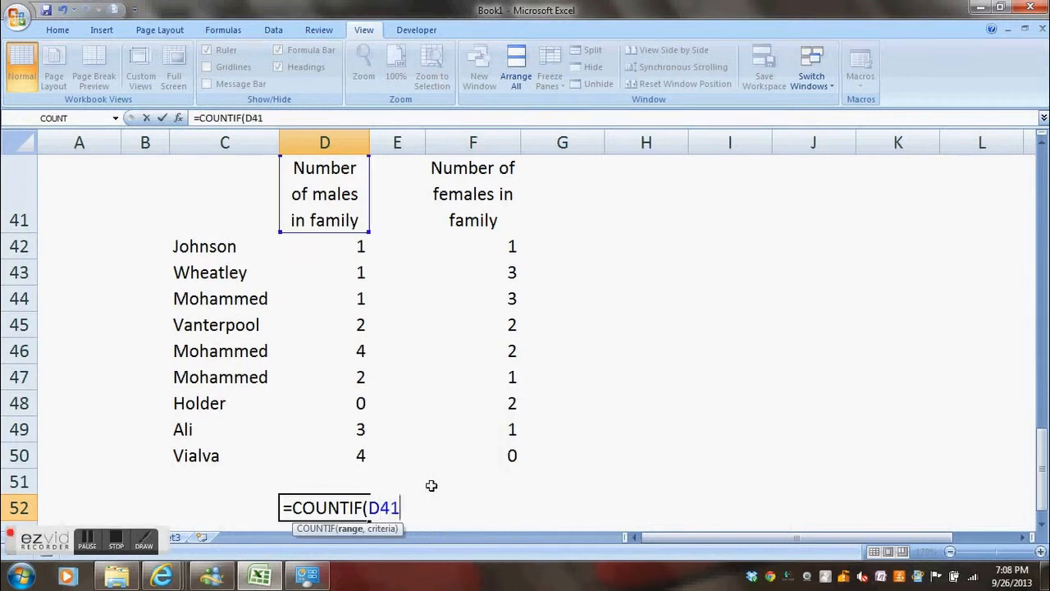
pyautogui.write(':D')
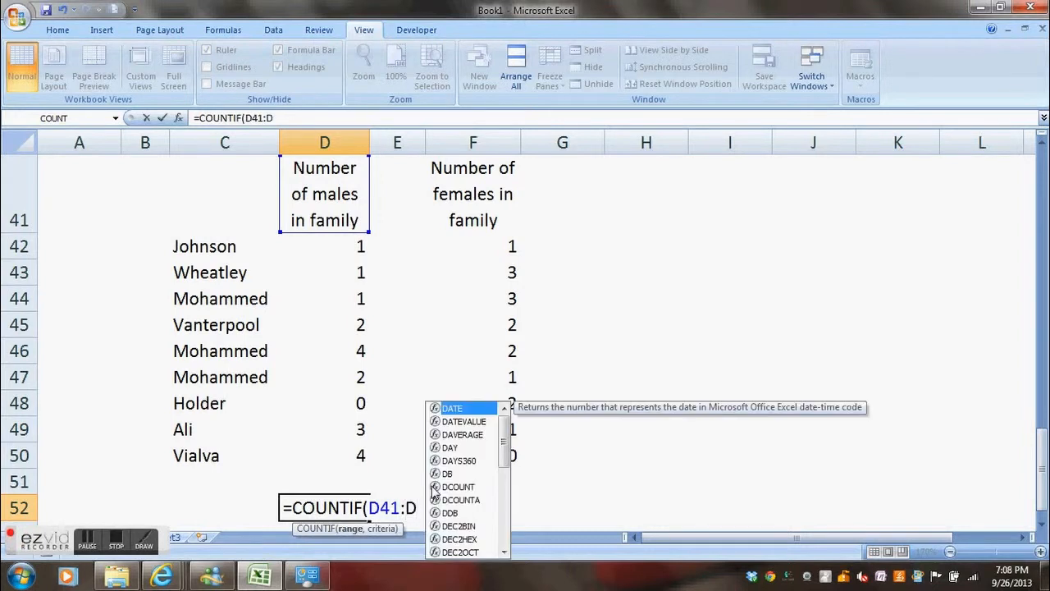
pyautogui.write('50')
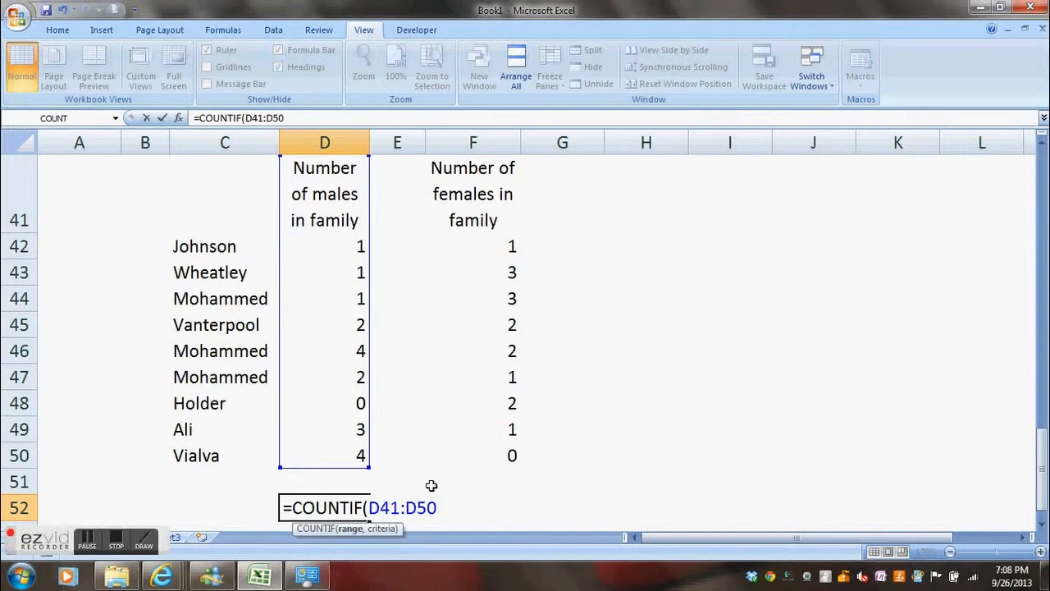
pyautogui.write(',')
pyautogui.write('1)')
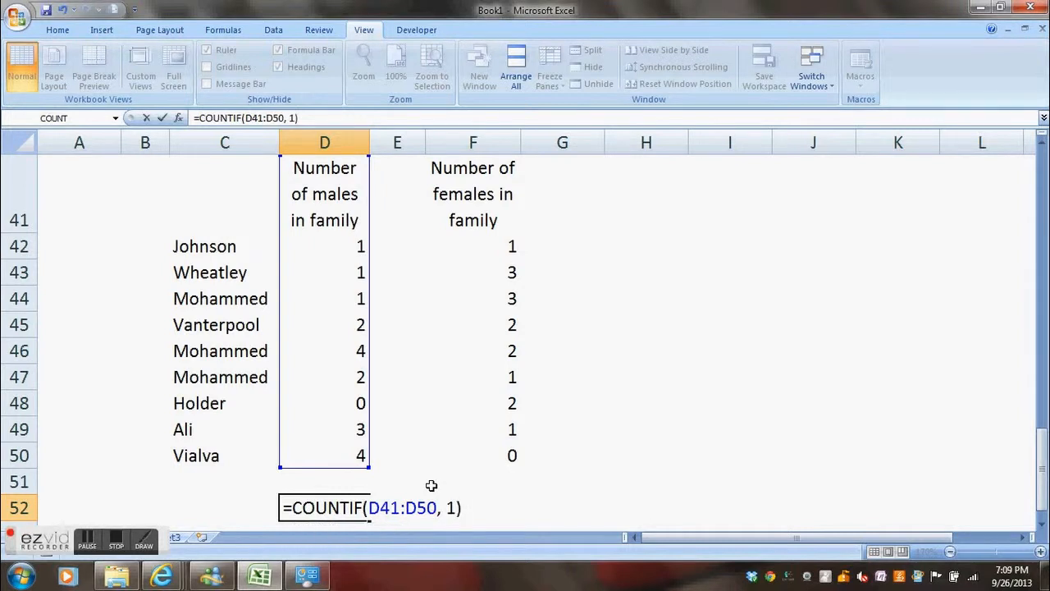
pyautogui.press('Return')
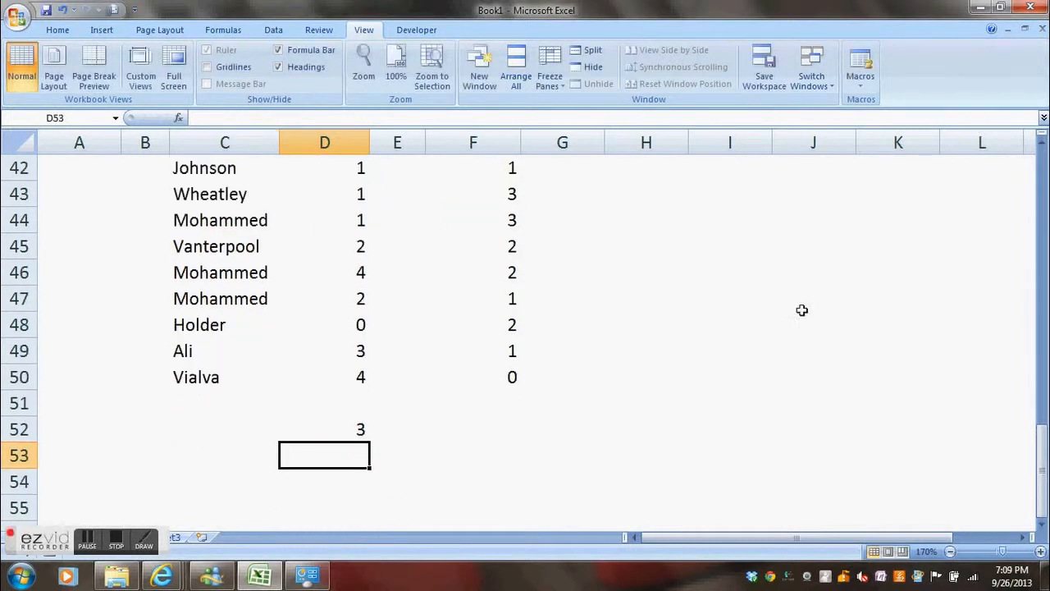
# - Copy the COUNTIF formula from cell D52 and paste it into cell C52, below the family surnames
pyautogui.click(1042, 145)
pyautogui.click(1042, 144)
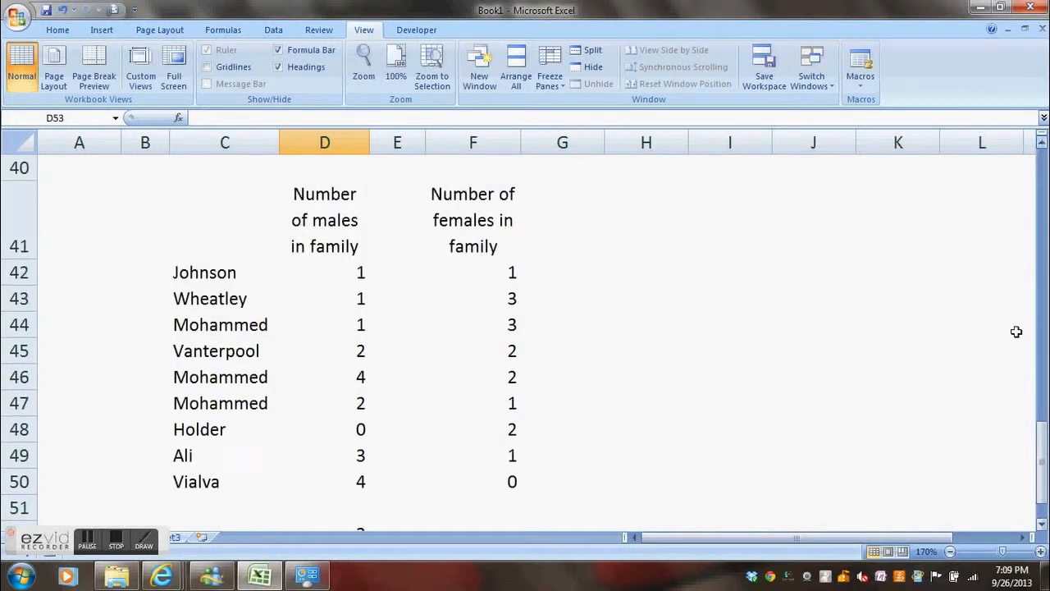
pyautogui.click(1043, 526)
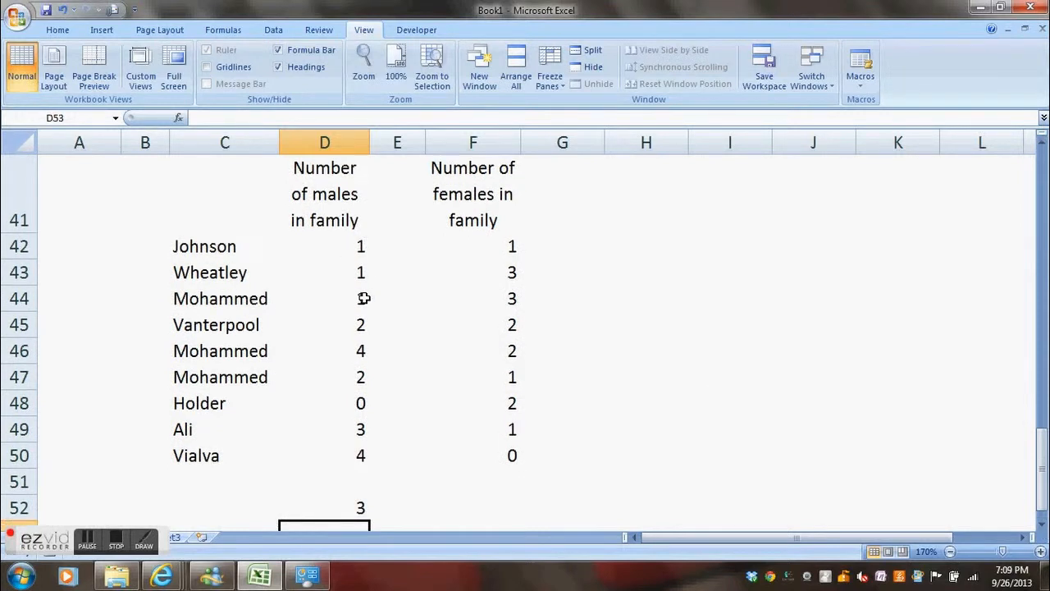
pyautogui.click(357, 502)
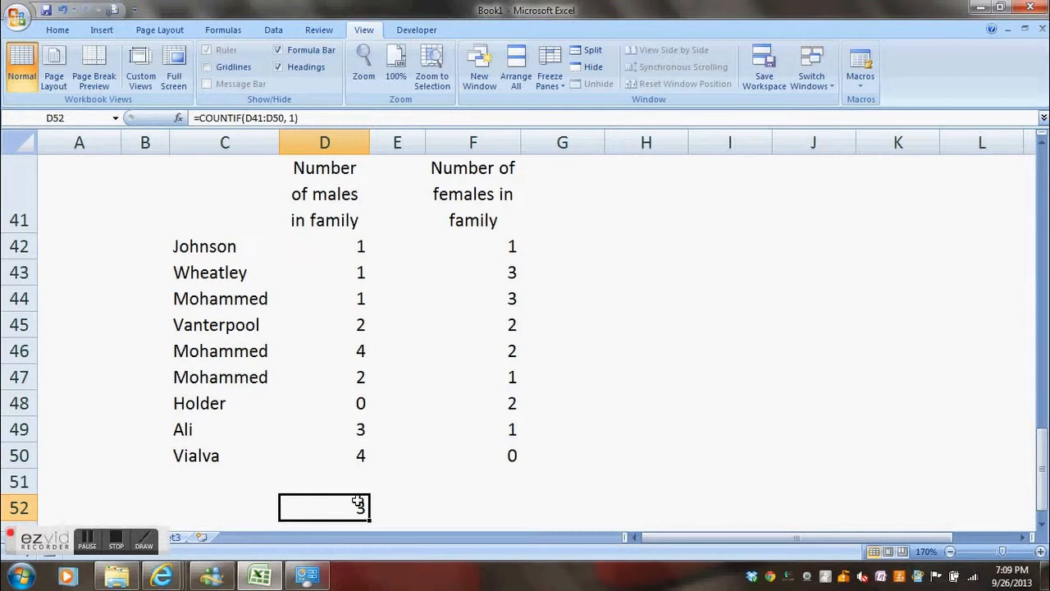
pyautogui.press('Right')
pyautogui.press('Left')
pyautogui.click(59, 31)
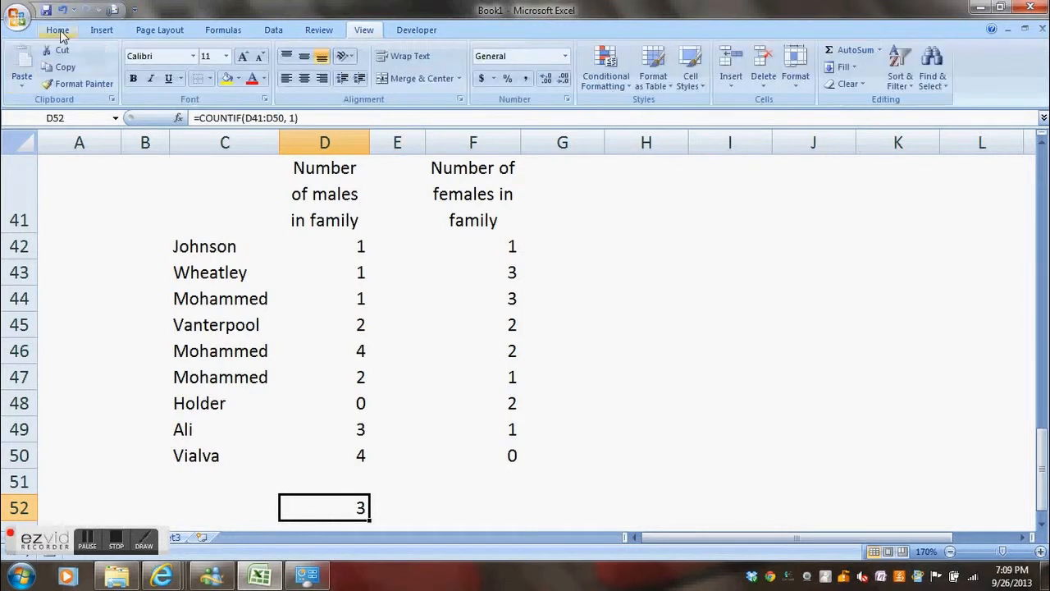
pyautogui.click(60, 69)
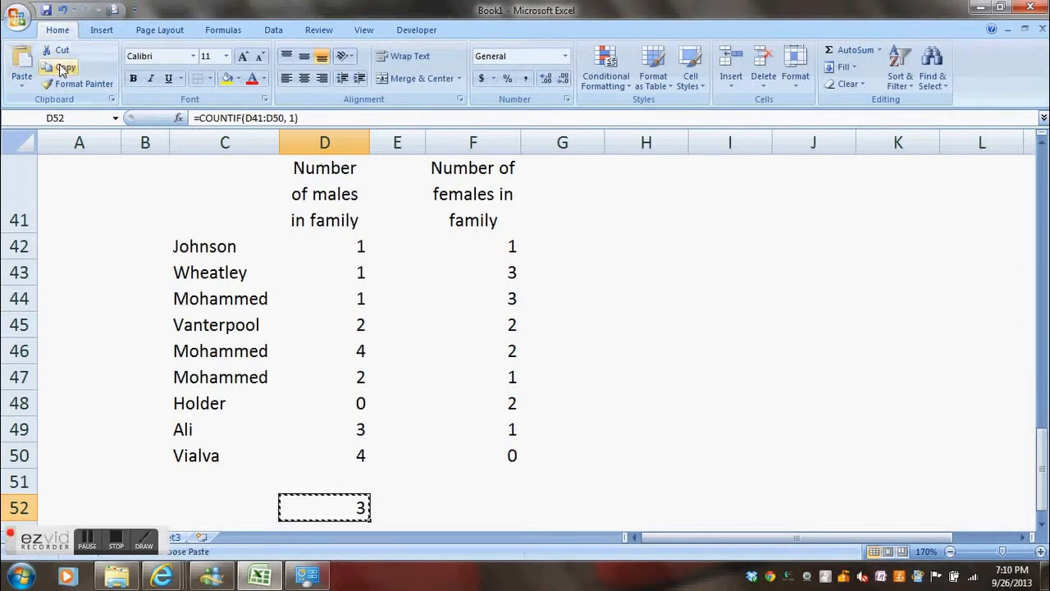
pyautogui.click(220, 509)
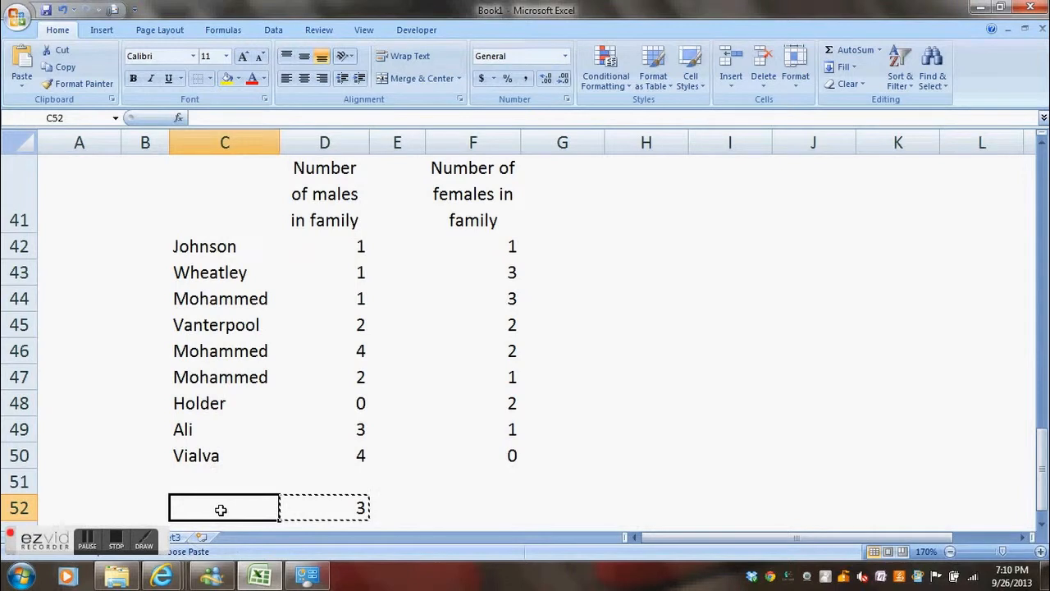
pyautogui.click(23, 66)
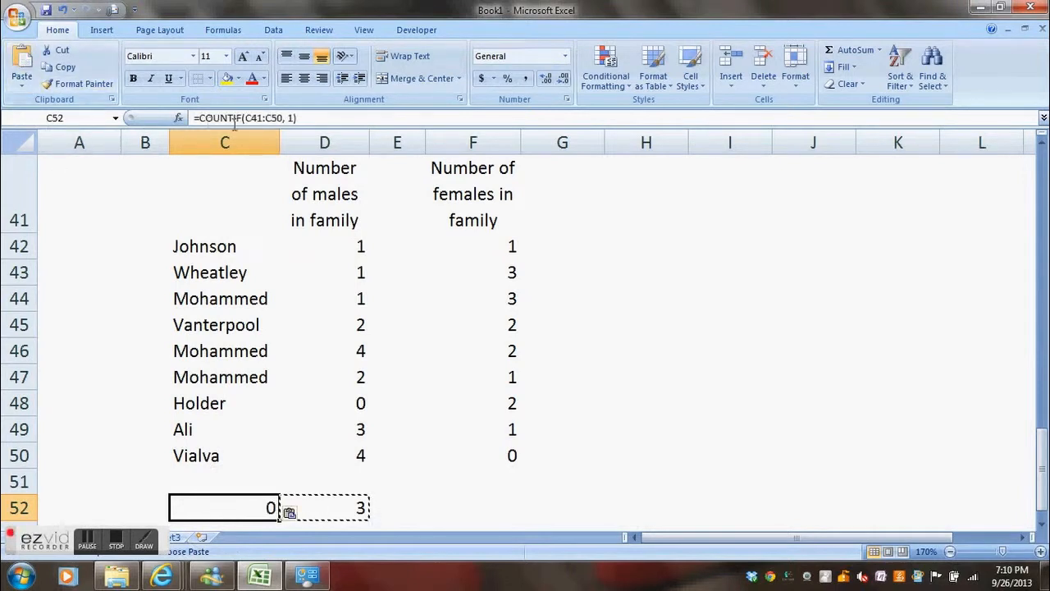
# - Replace the criterion in C52's COUNTIF formula with the surname shown in C44, enclosed in double quotation marks
pyautogui.click(300, 118)
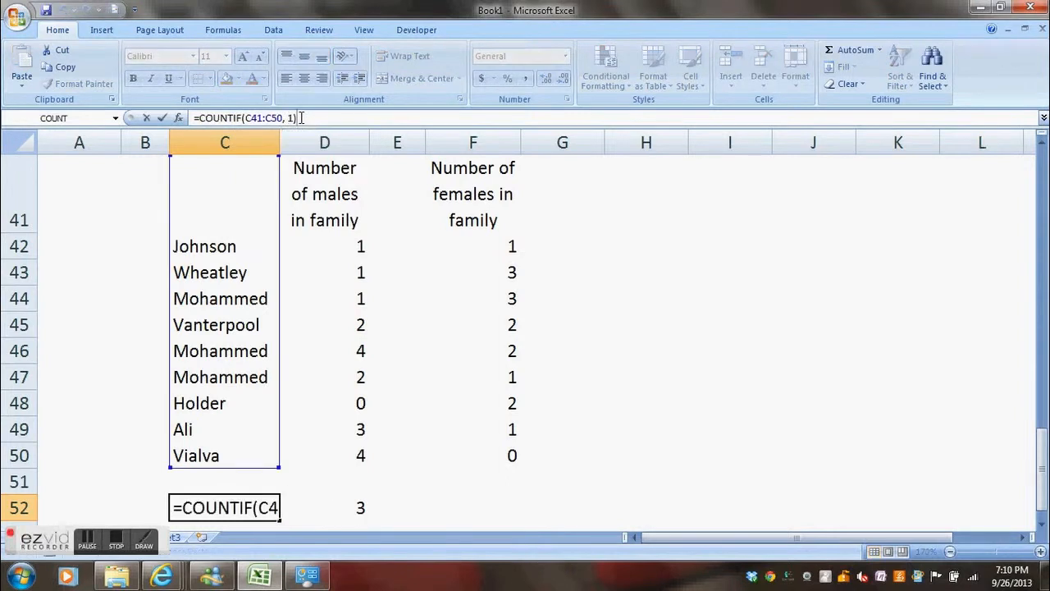
pyautogui.press('Left')
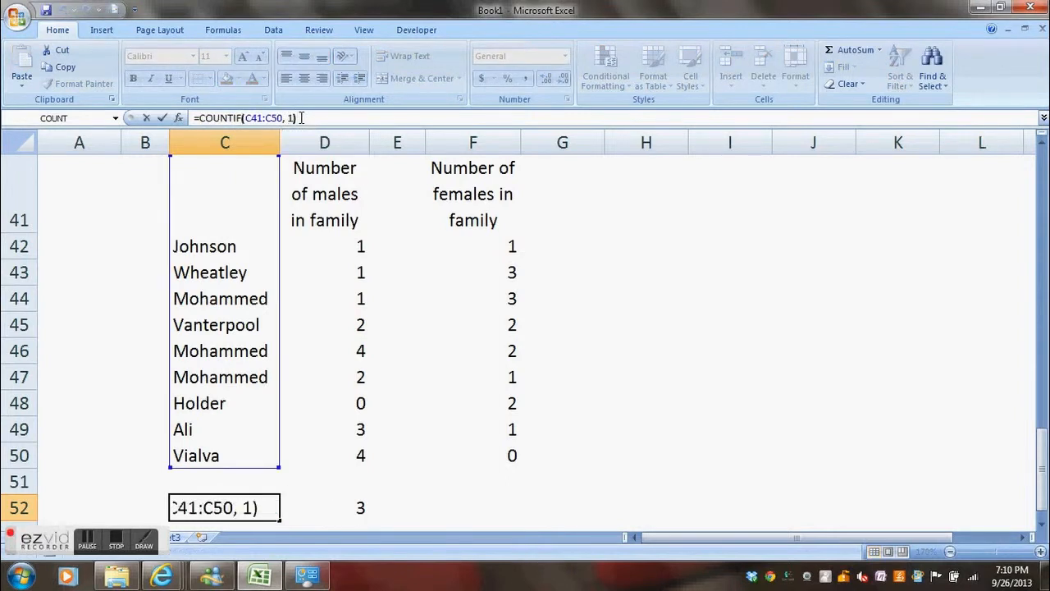
pyautogui.press('BackSpace')
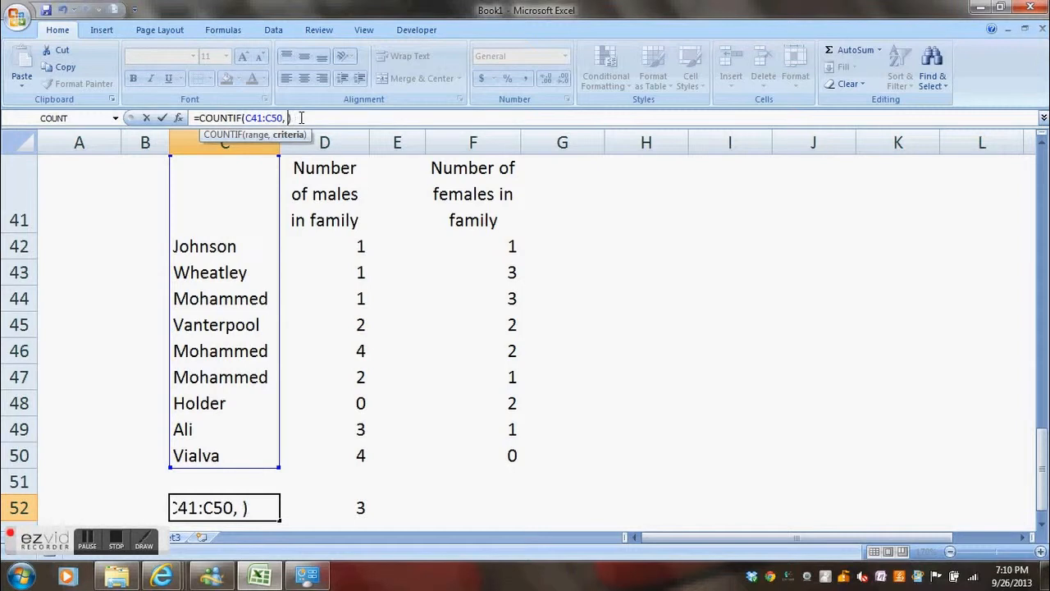
pyautogui.write('mOH')
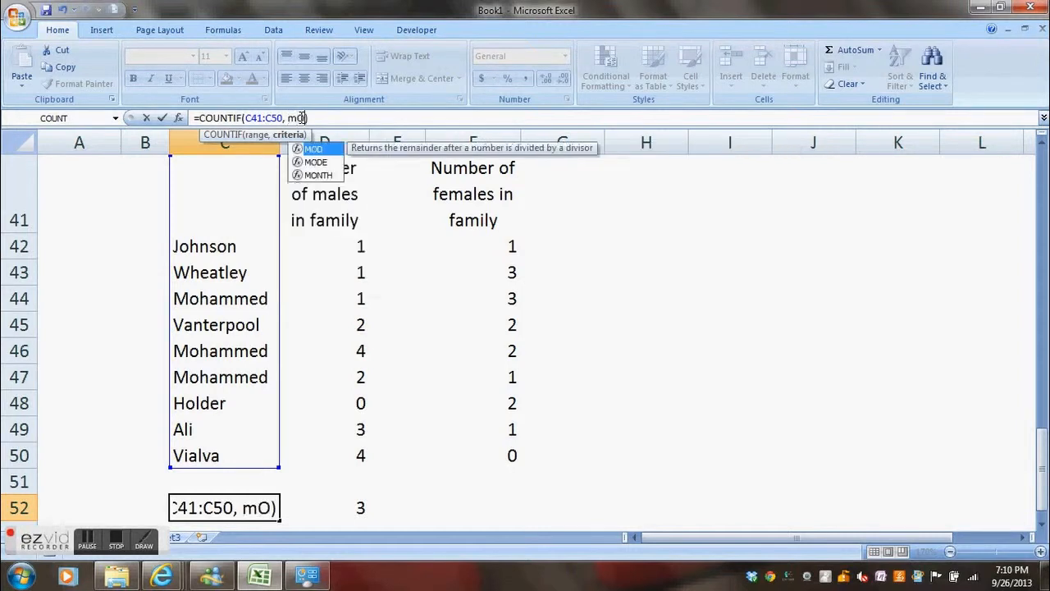
pyautogui.press('BackSpace')
pyautogui.press('BackSpace')
pyautogui.press('BackSpace')
pyautogui.write('Moha')
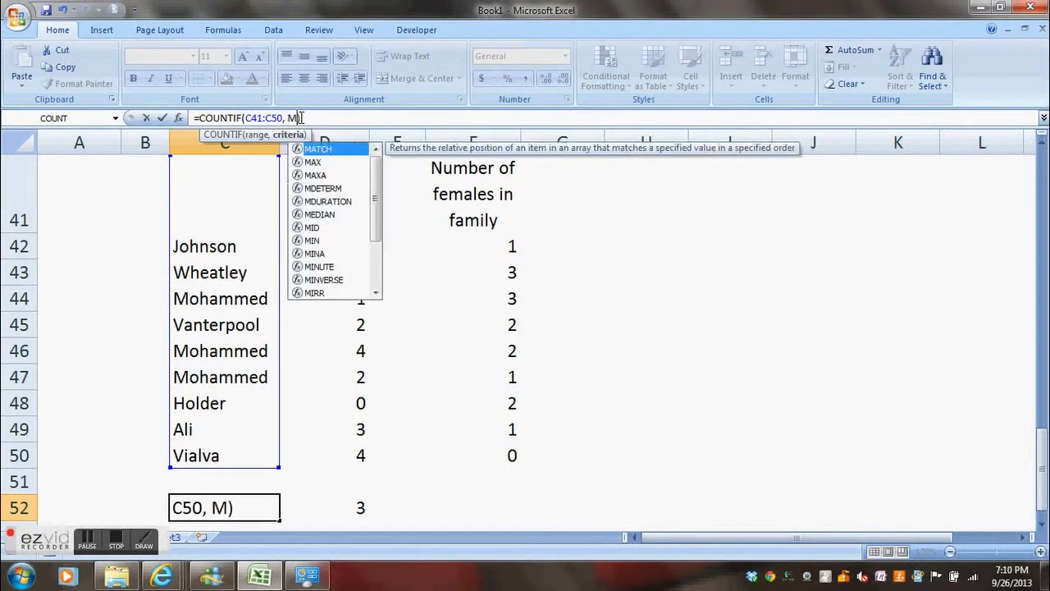
pyautogui.write('mmed')
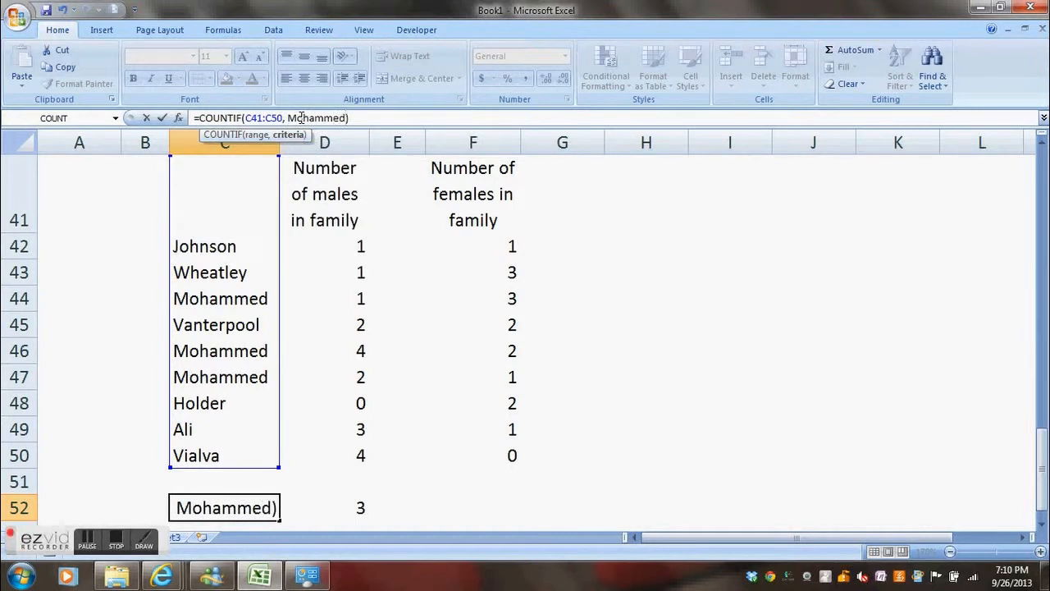
pyautogui.write('"')
pyautogui.click(301, 118)
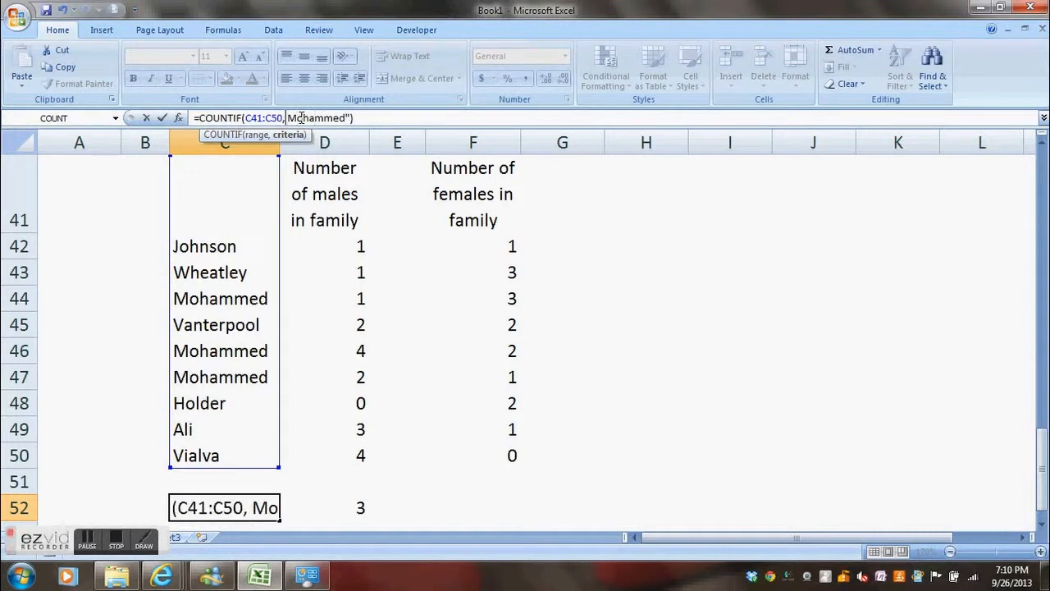
pyautogui.write('"')
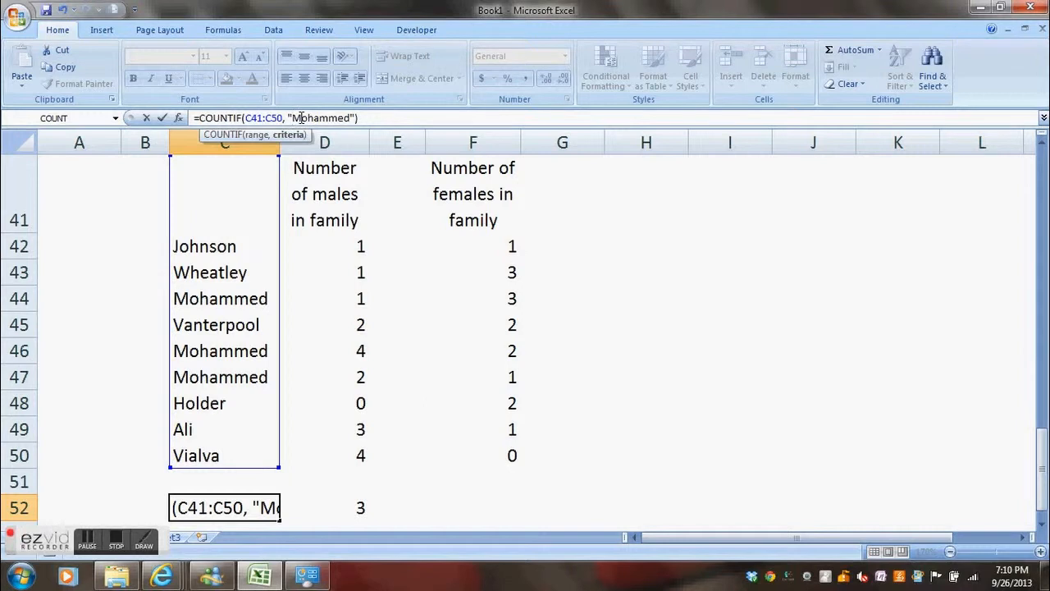
pyautogui.press('Return')
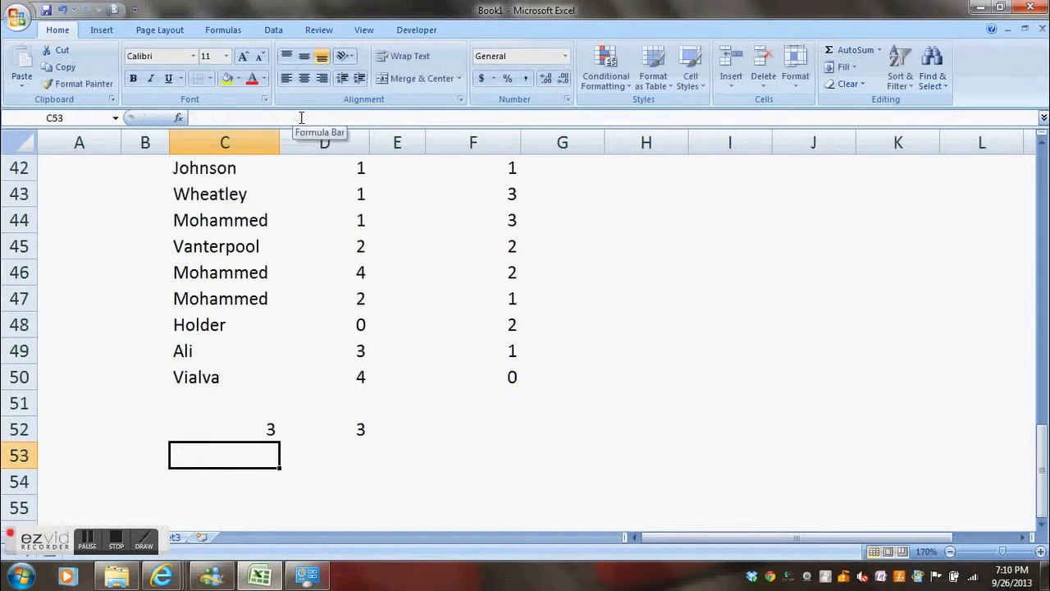
pyautogui.press('Up')
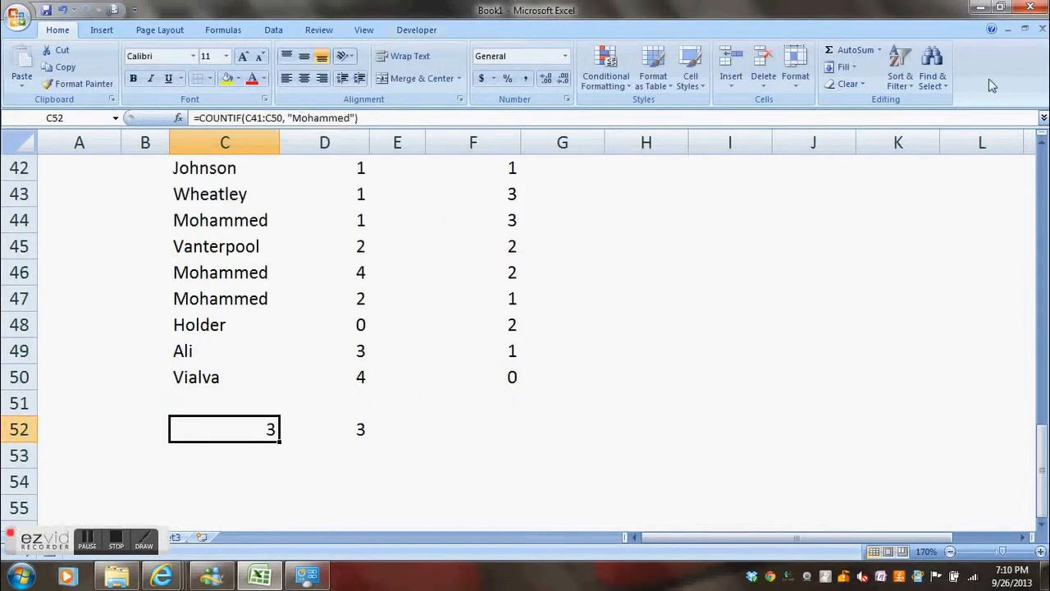
pyautogui.doubleClick(1042, 153)
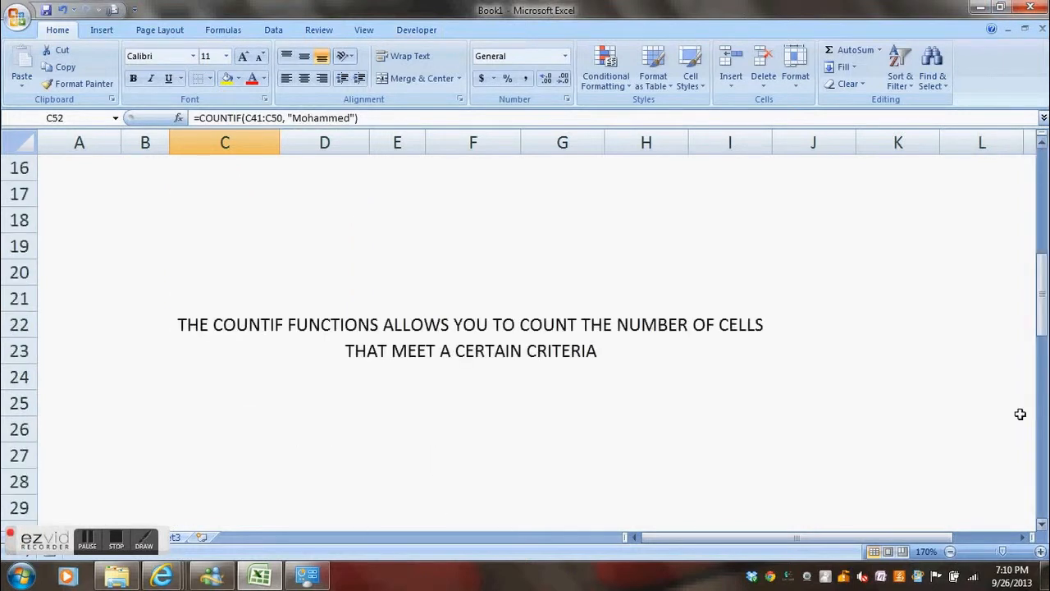
pyautogui.click(1041, 525)
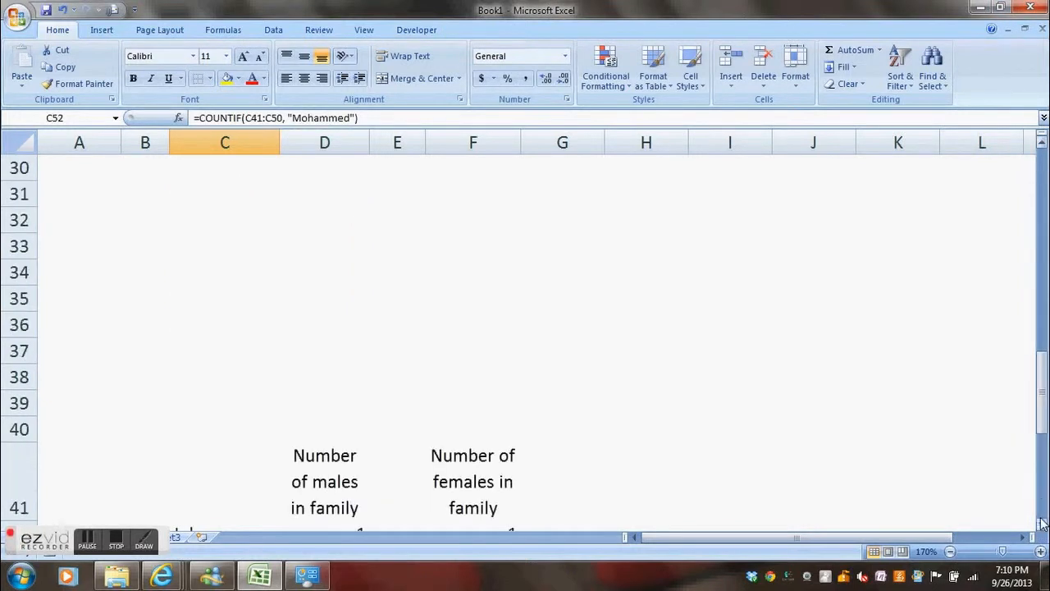
# - Check the surname cells C44, C46 and C47, which match the text criterion of the COUNTIF formula in C52
pyautogui.click(1041, 523)
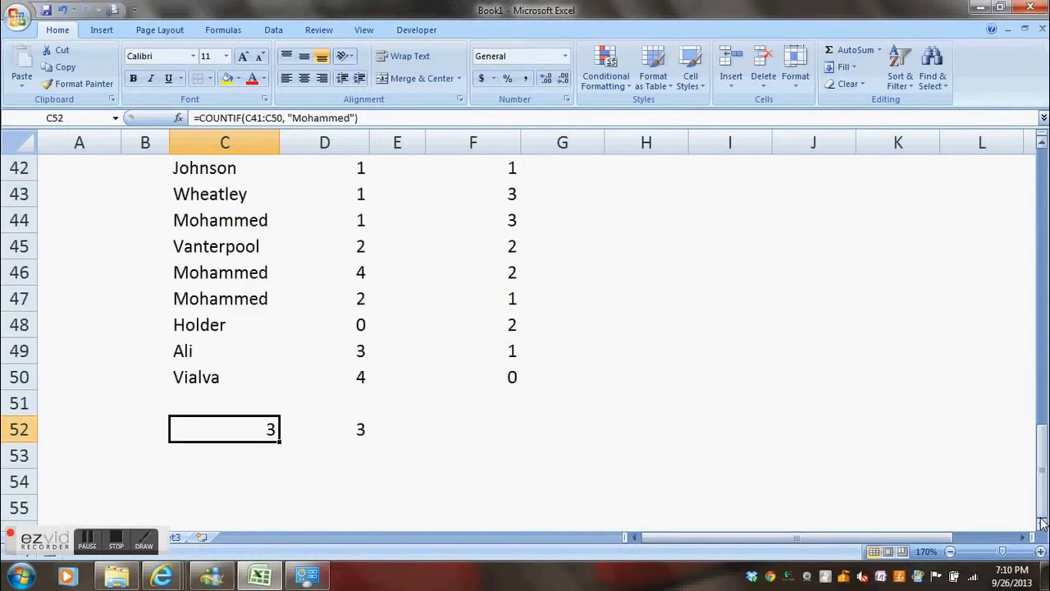
pyautogui.click(1042, 143)
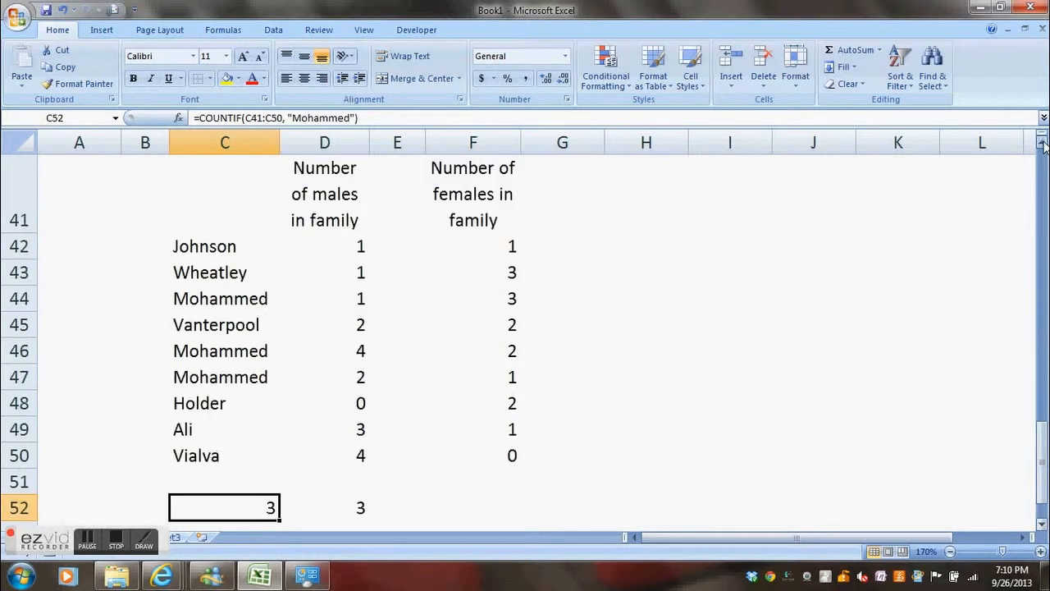
pyautogui.click(236, 294)
pyautogui.press('ctrl')
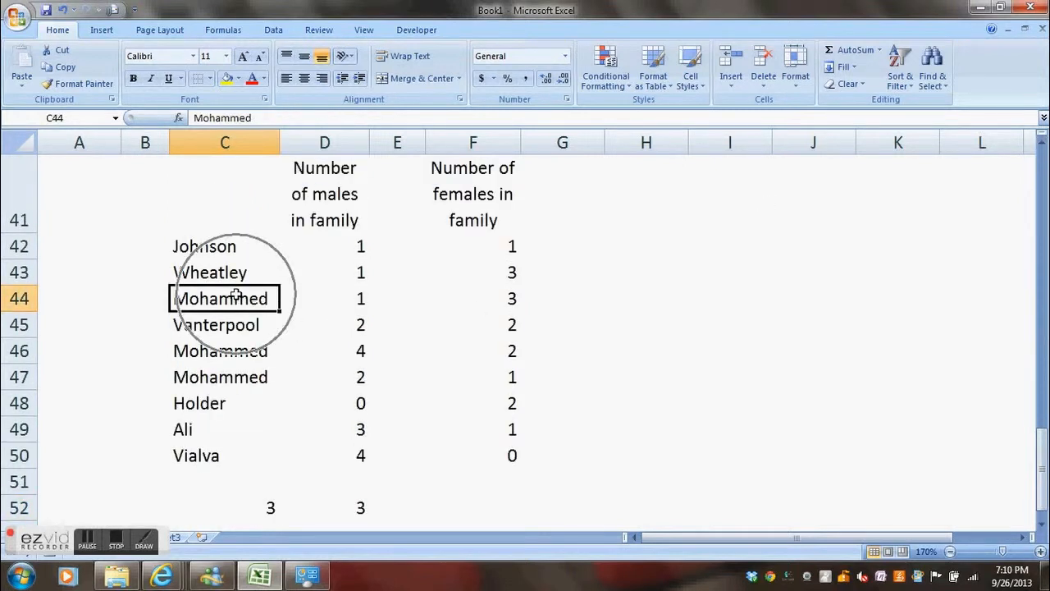
pyautogui.click(224, 351)
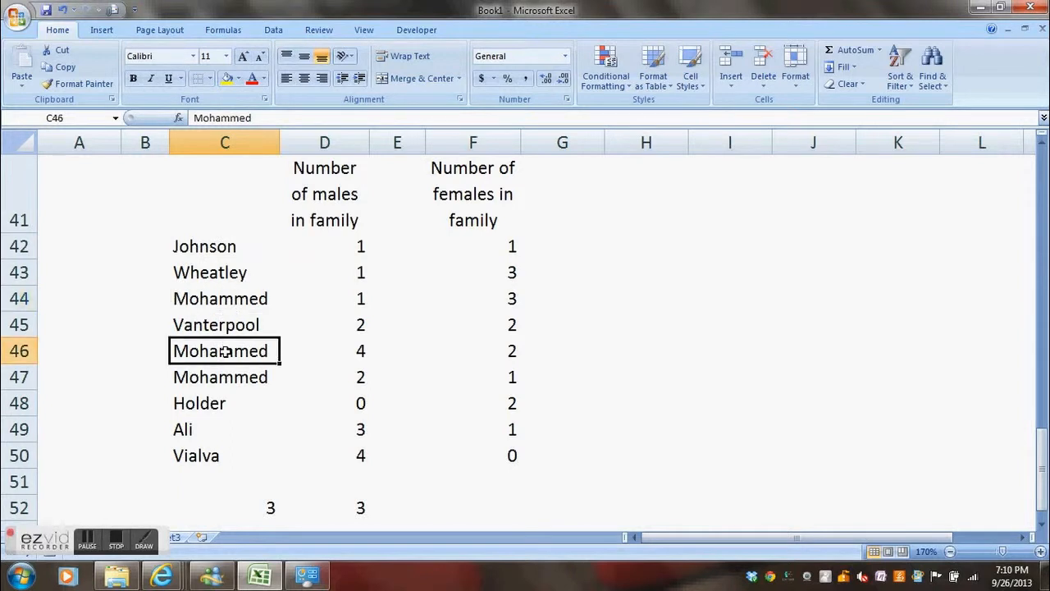
pyautogui.click(224, 375)
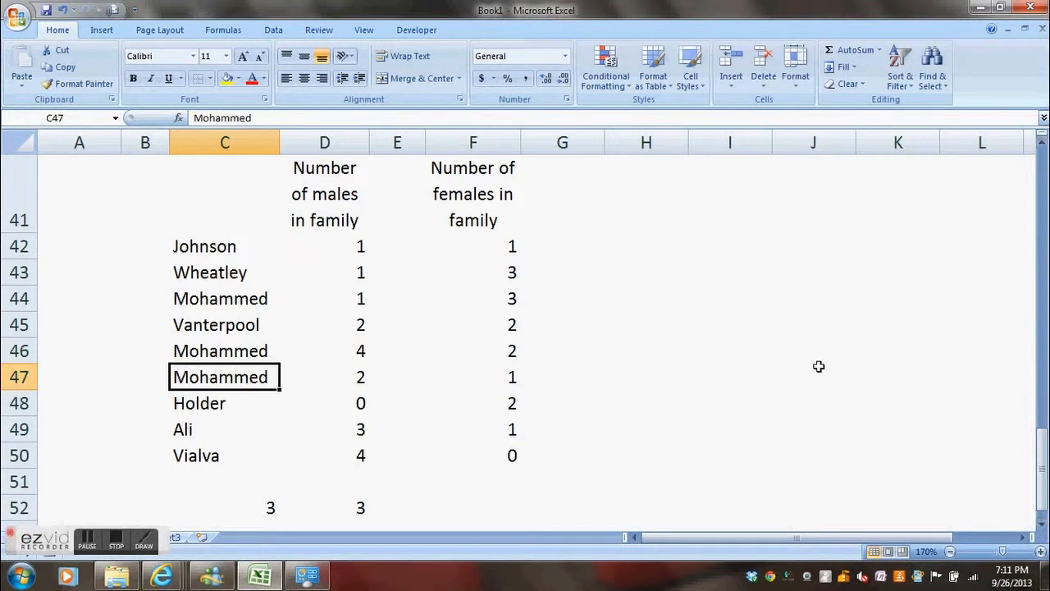
# - Insert the COUNTIF function from the Statistical category into cell F52, below the number of females
pyautogui.click(507, 507)
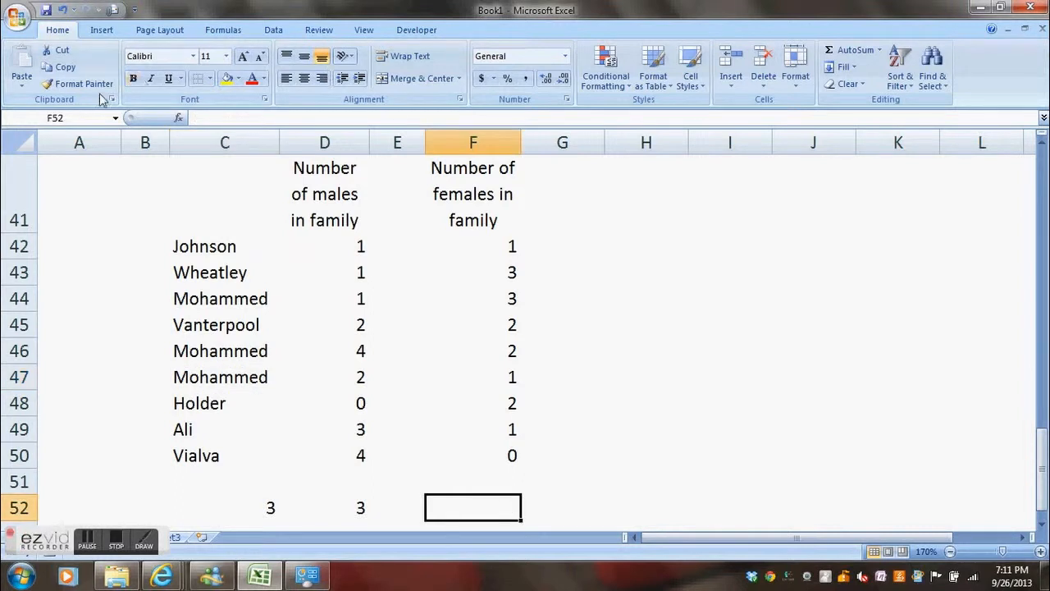
pyautogui.click(102, 30)
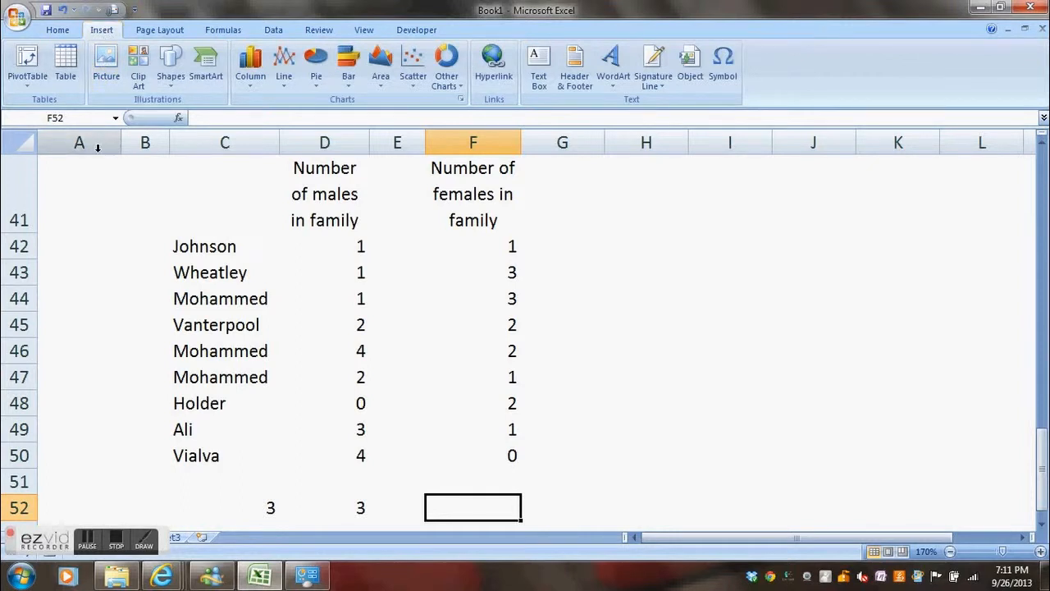
pyautogui.click(57, 30)
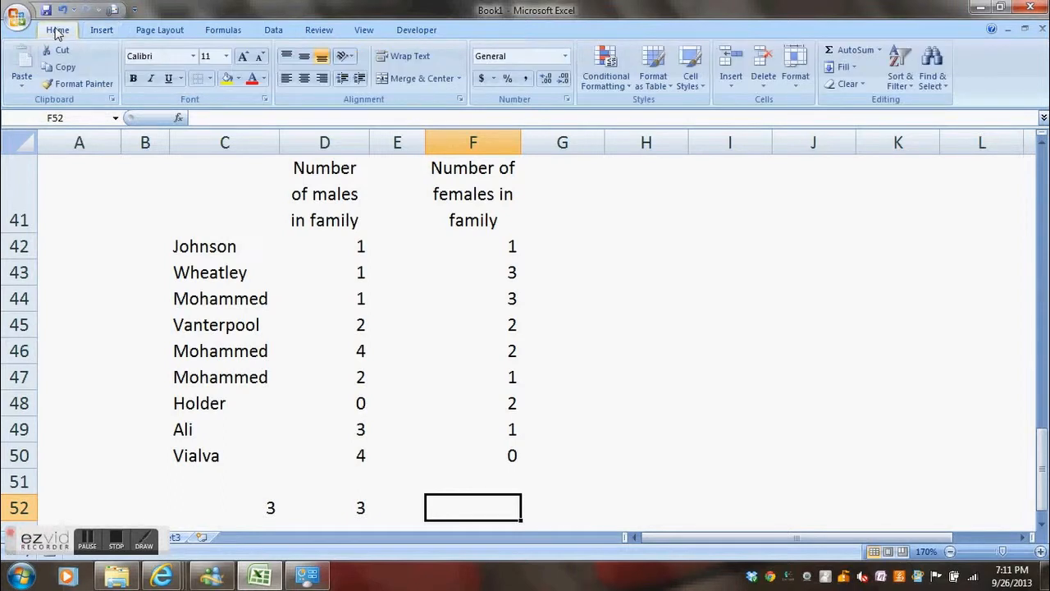
pyautogui.click(222, 30)
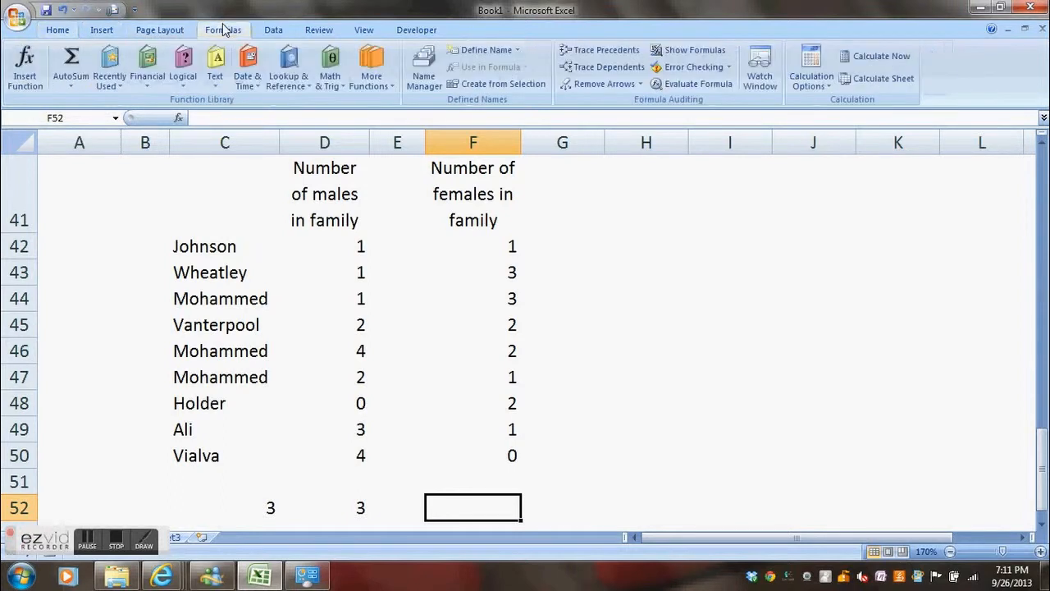
pyautogui.click(25, 66)
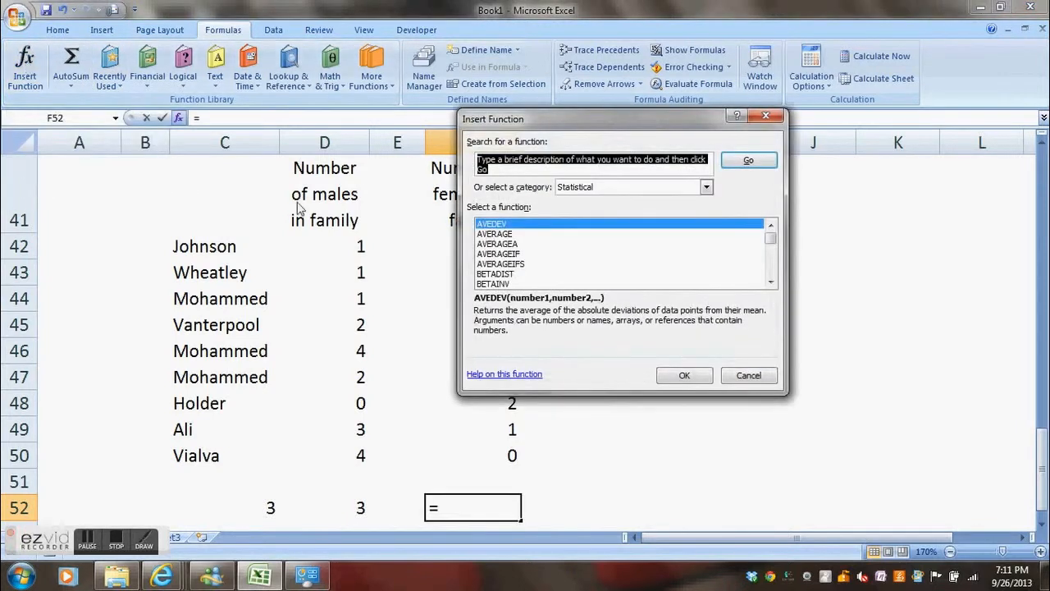
pyautogui.click(771, 283)
pyautogui.click(770, 283)
pyautogui.click(771, 283)
pyautogui.click(771, 283)
pyautogui.click(770, 283)
pyautogui.click(770, 283)
pyautogui.click(771, 283)
pyautogui.click(771, 283)
pyautogui.click(770, 283)
pyautogui.click(770, 283)
pyautogui.click(770, 283)
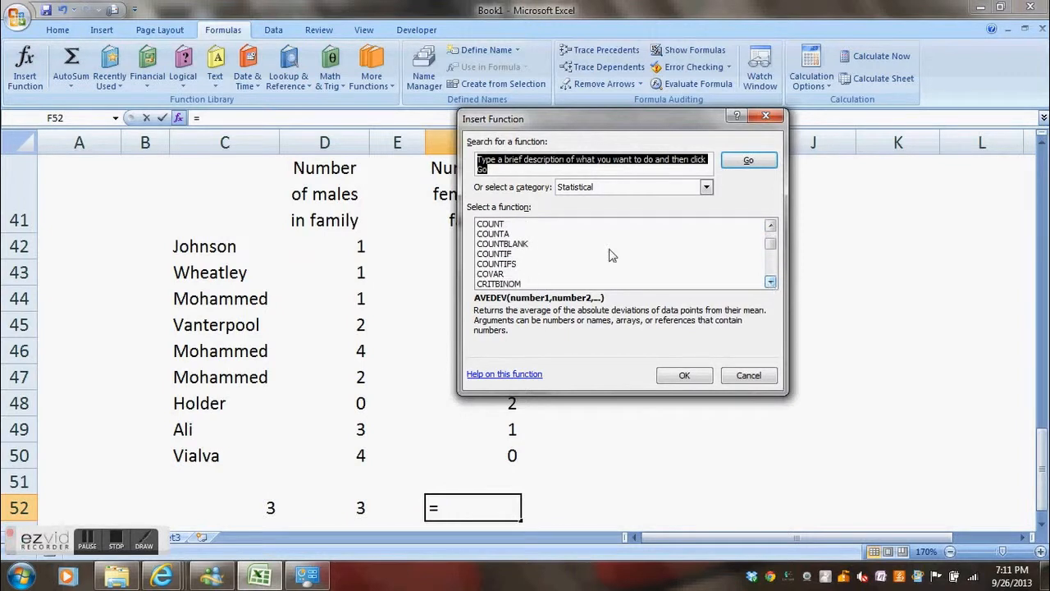
pyautogui.click(509, 254)
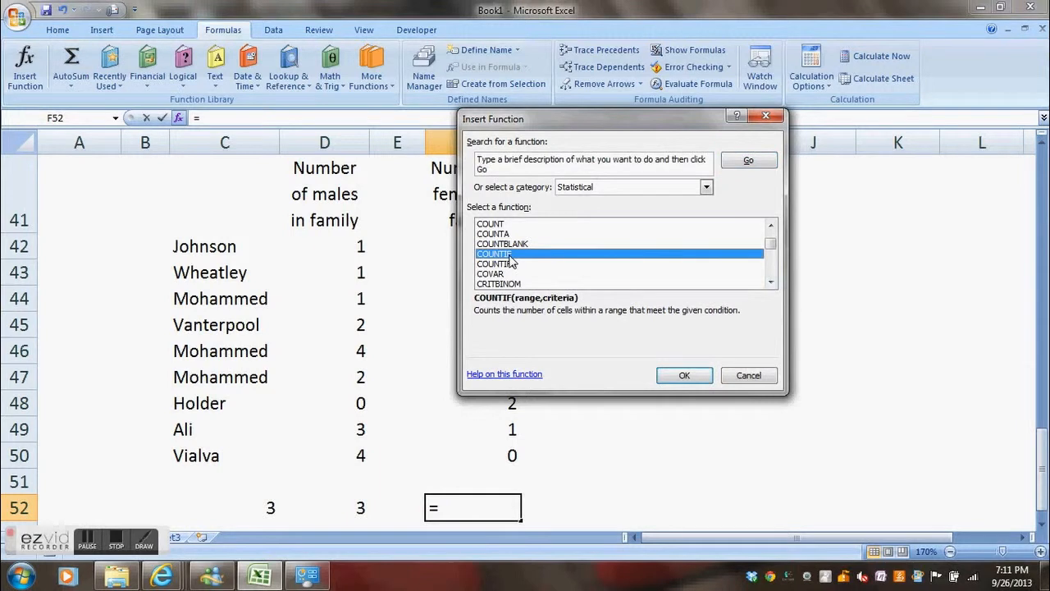
pyautogui.click(685, 376)
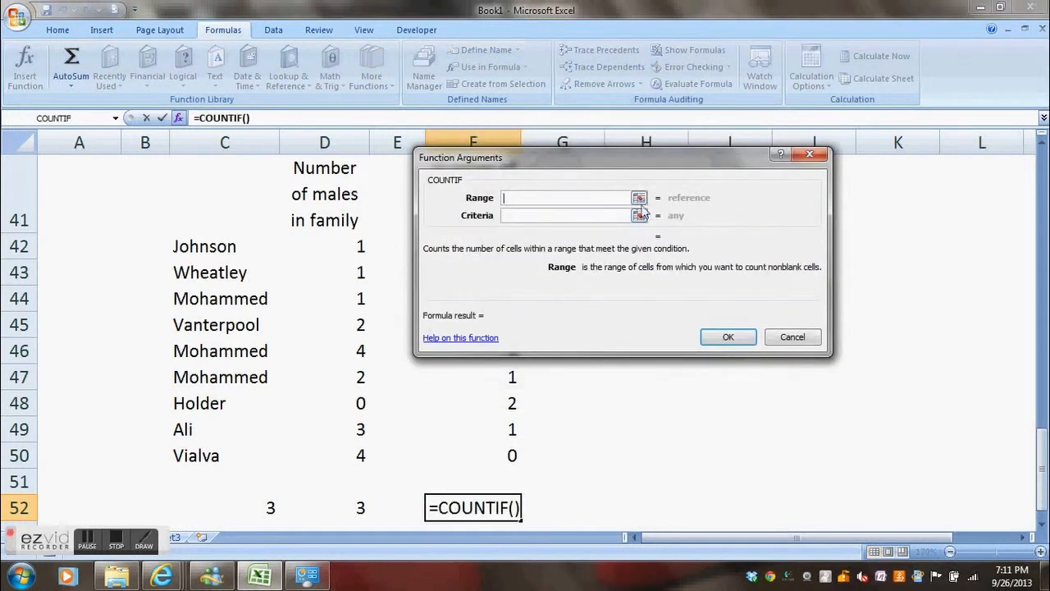
# - Set the COUNTIF range argument to F42:F50, the number of females in each family
pyautogui.click(639, 198)
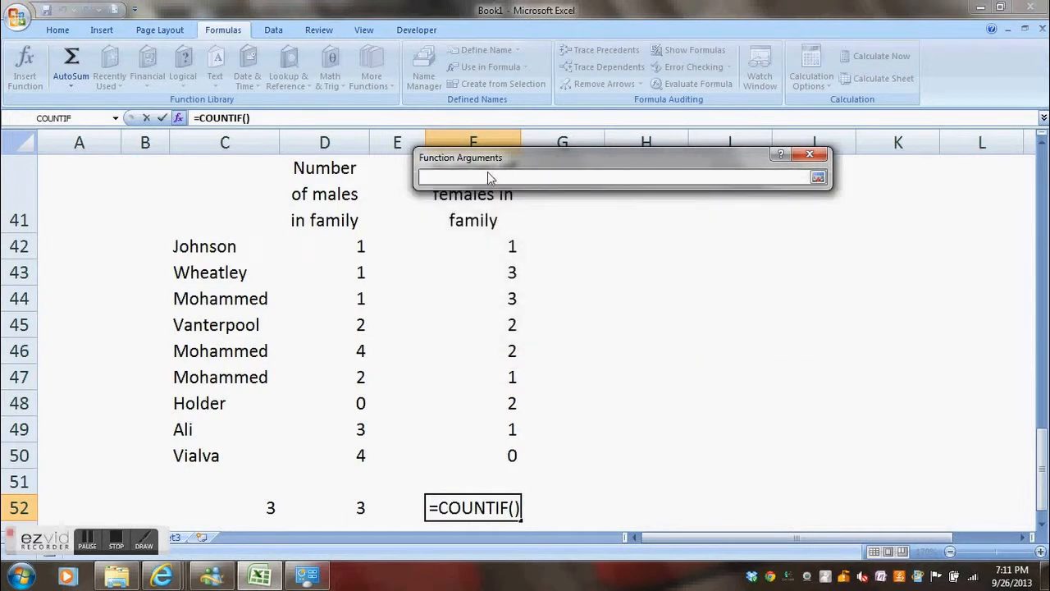
pyautogui.click(508, 246)
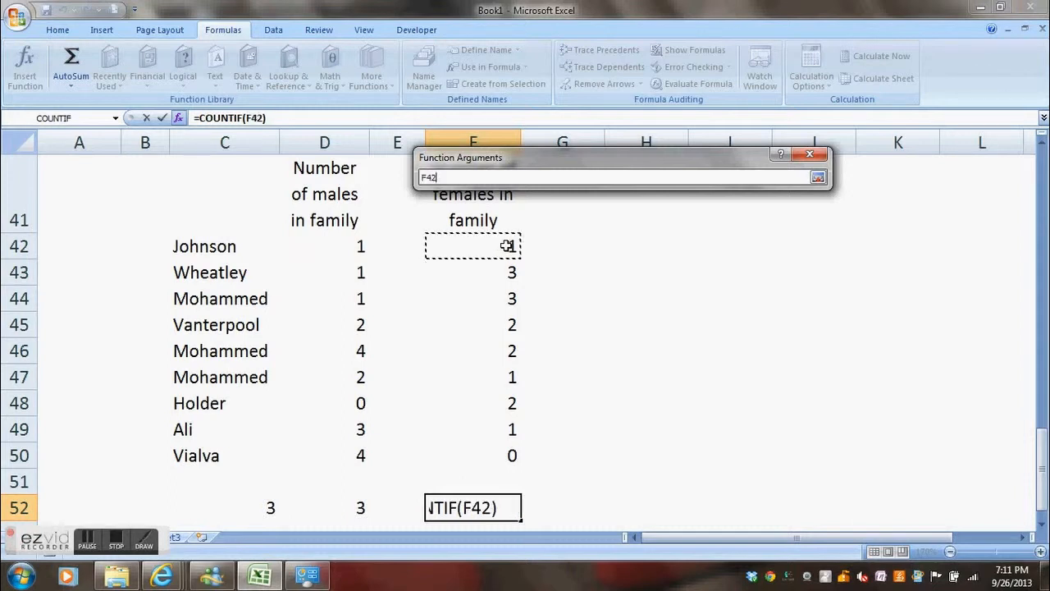
pyautogui.moveTo(508, 247); pyautogui.dragTo(509, 455)
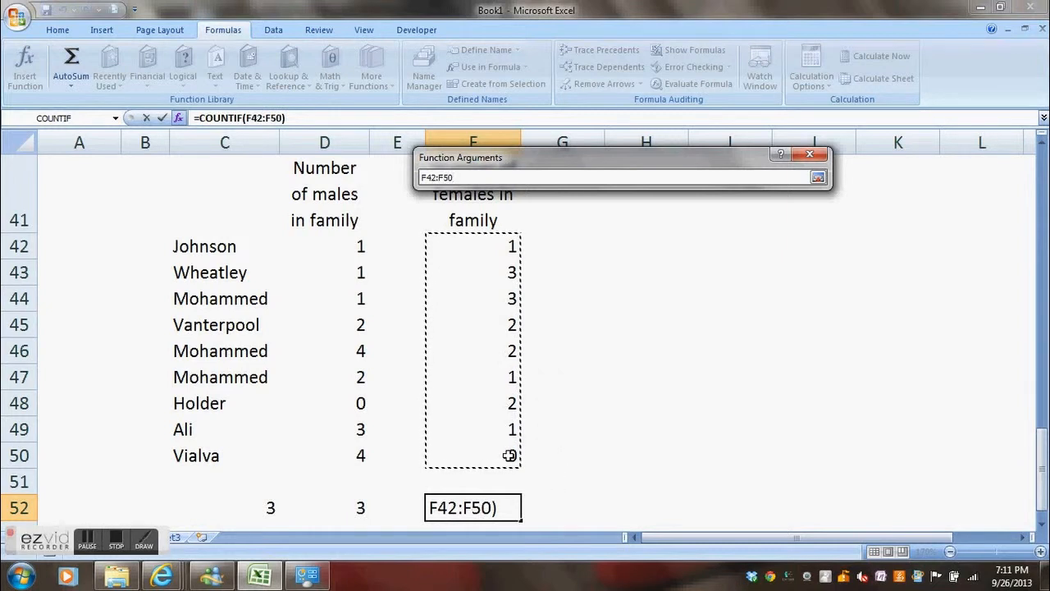
pyautogui.moveTo(508, 456); pyautogui.dragTo(508, 455)
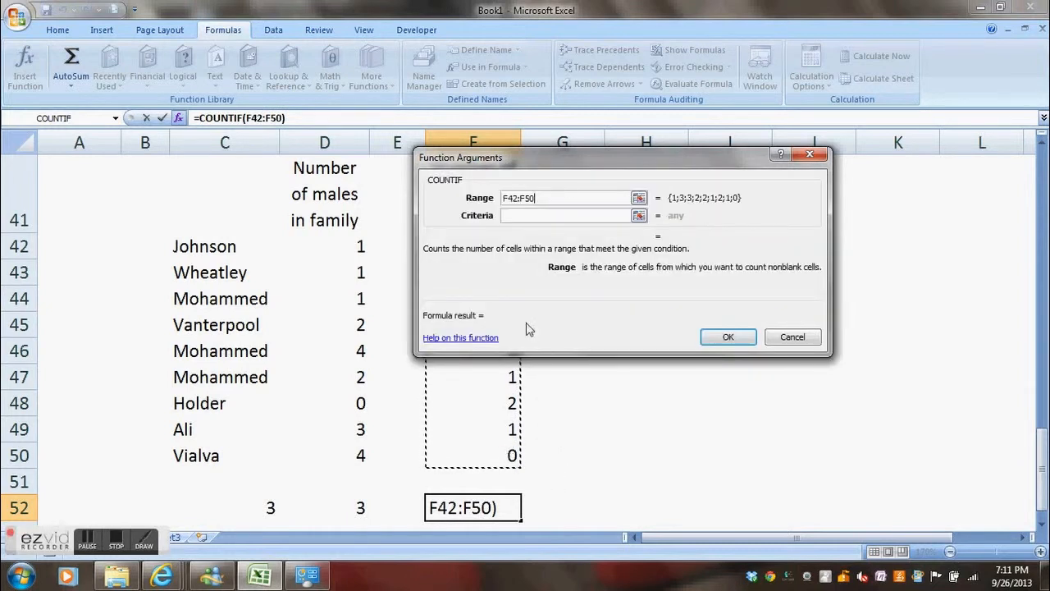
# - Set the COUNTIF criteria to 2 and complete the function in F52 to count families with exactly two females
pyautogui.click(536, 216)
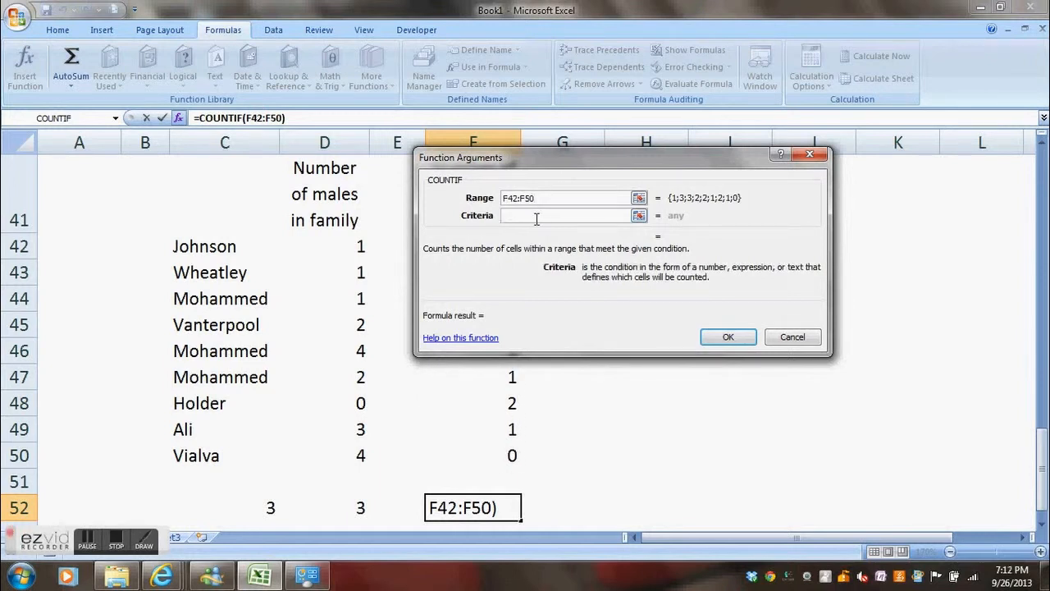
pyautogui.moveTo(559, 157); pyautogui.dragTo(711, 145)
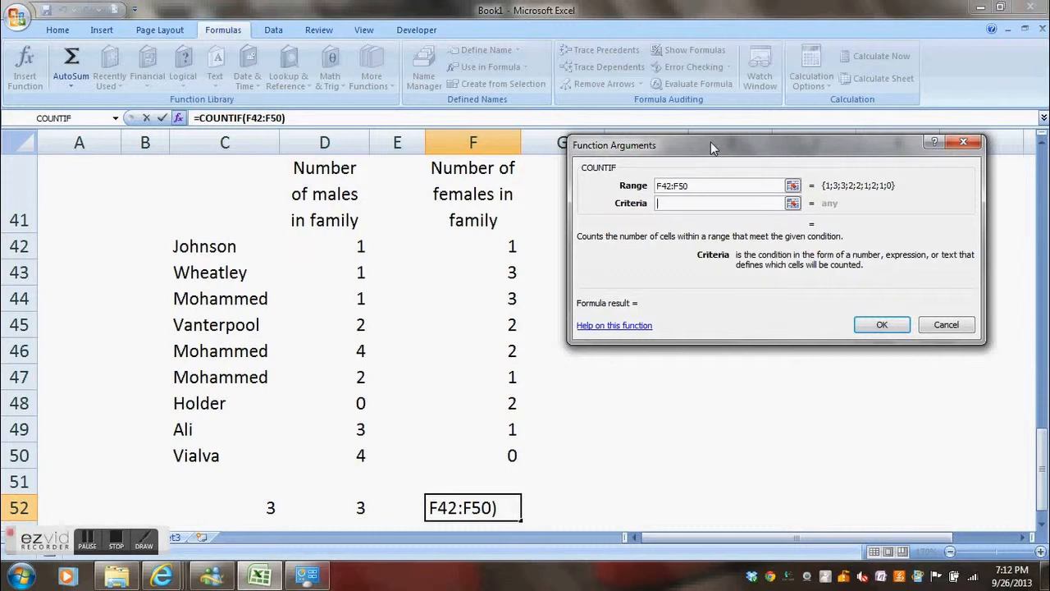
pyautogui.write('2')
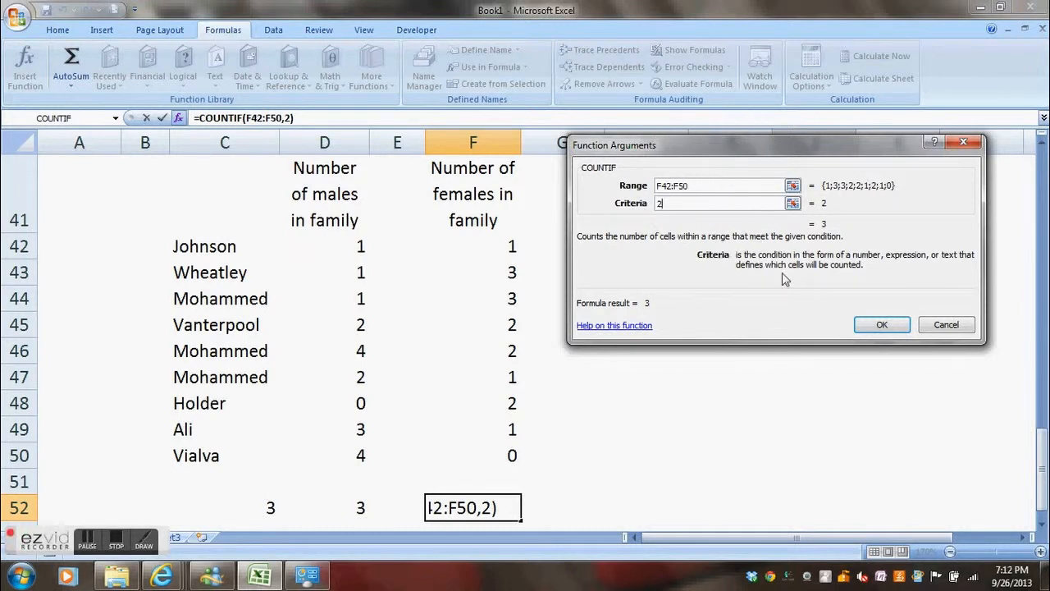
pyautogui.click(874, 325)
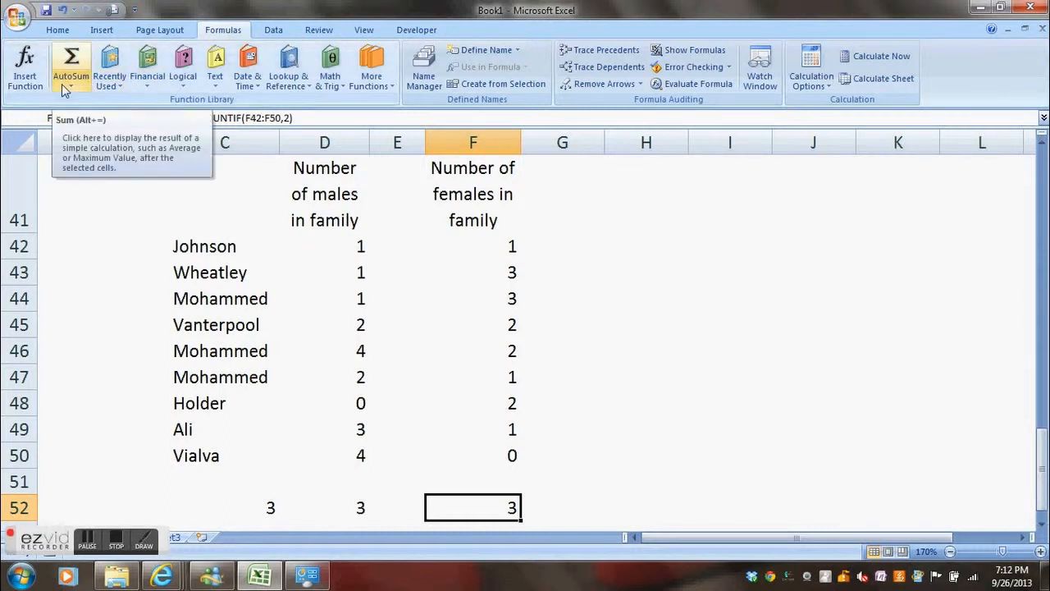
pyautogui.click(382, 88)
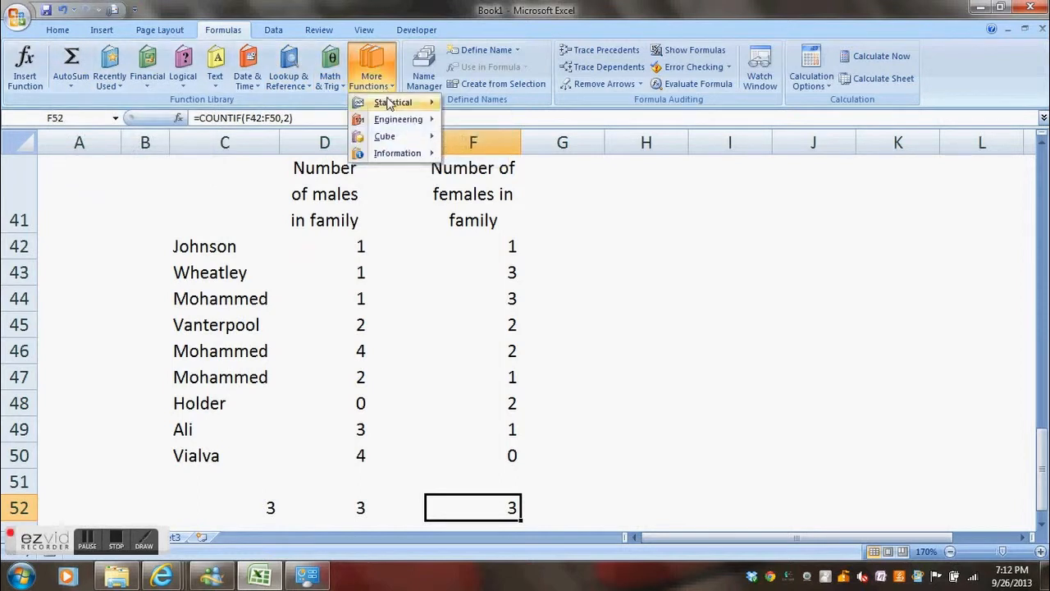
pyautogui.moveTo(391, 105)
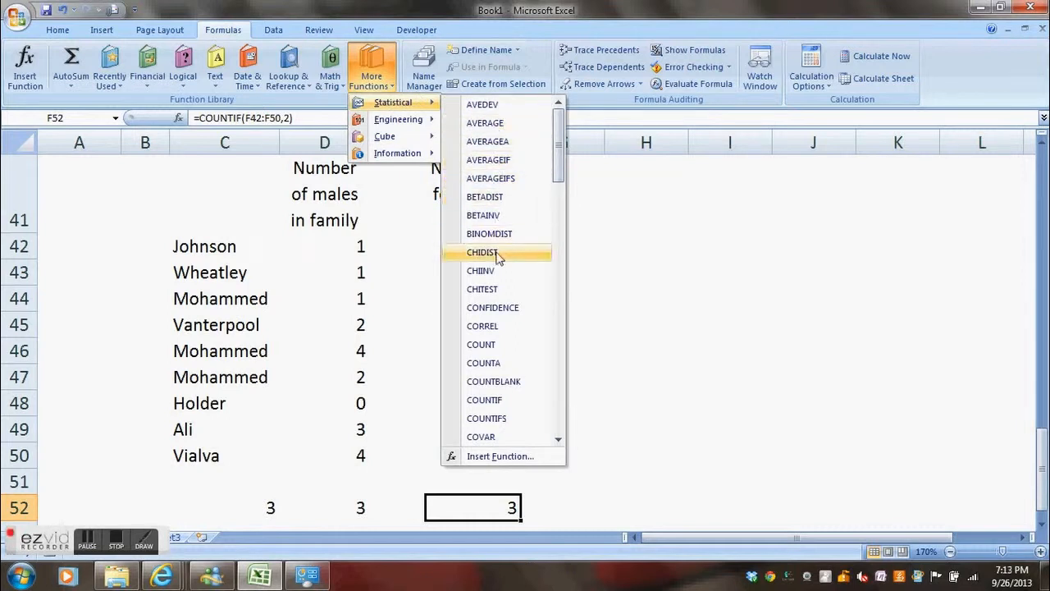
pyautogui.click(505, 401)
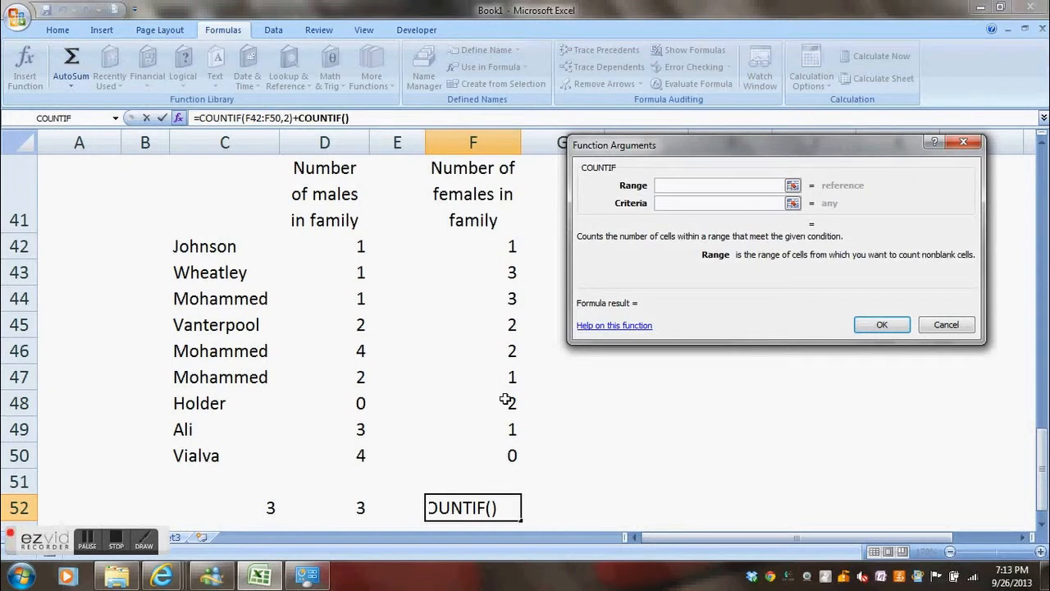
pyautogui.click(933, 325)
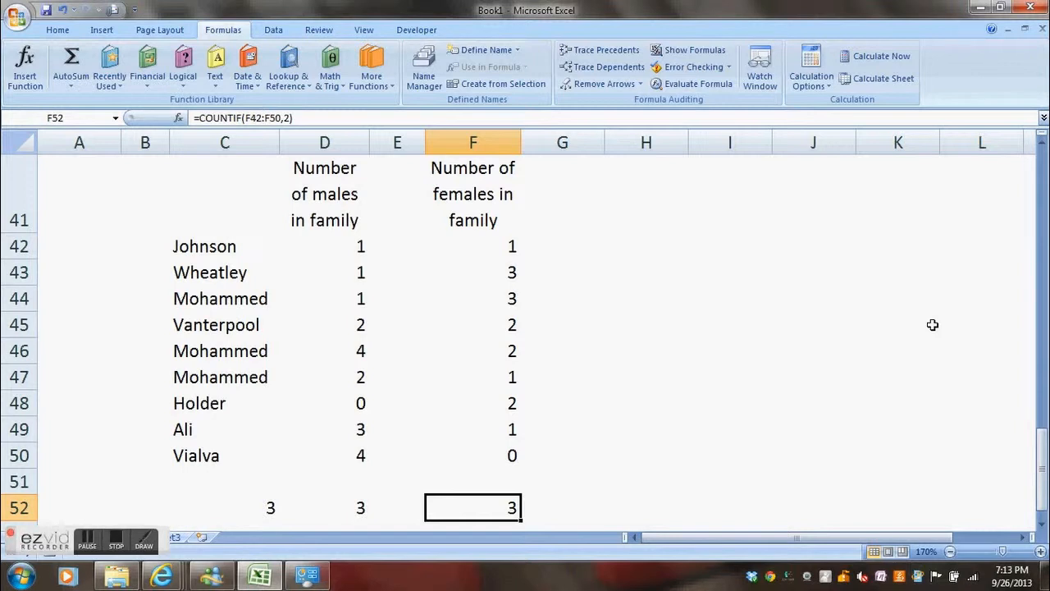
pyautogui.click(115, 542)
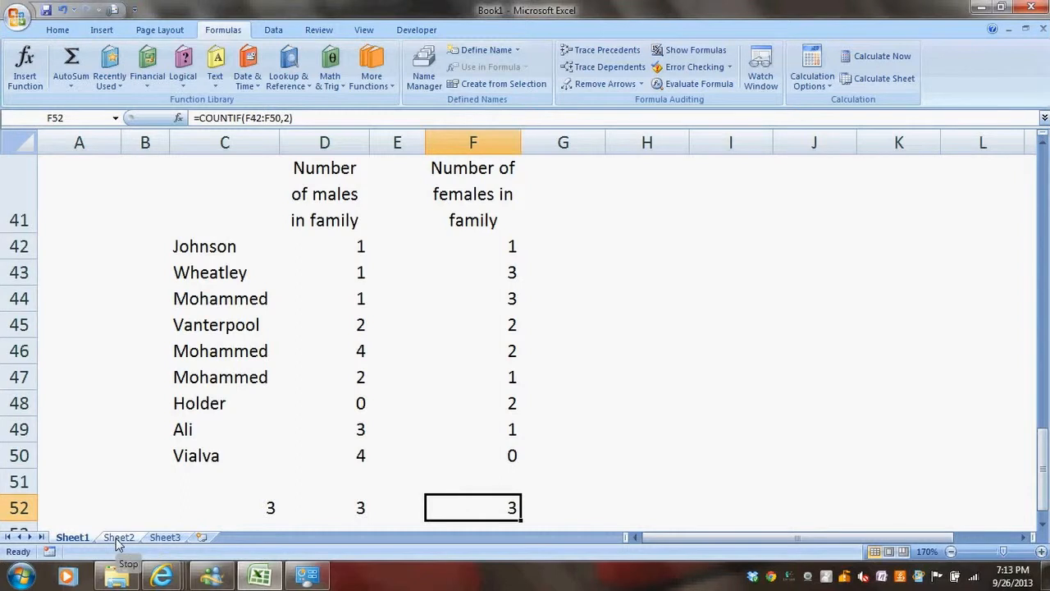